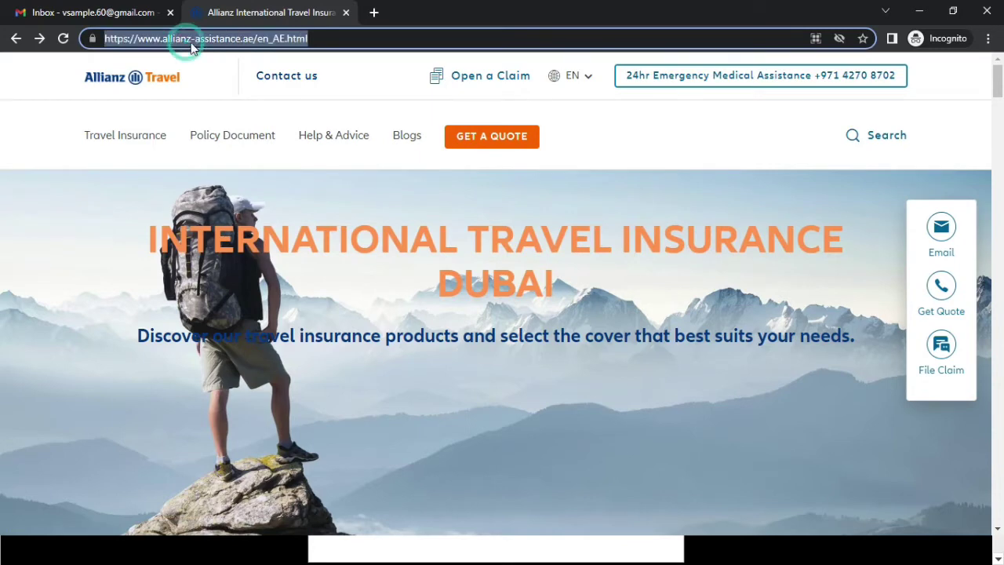
# - Open the Schengen Travel Insurance page and scroll to the Single Trip plan from 48 AED
pyautogui.moveTo(162, 135)
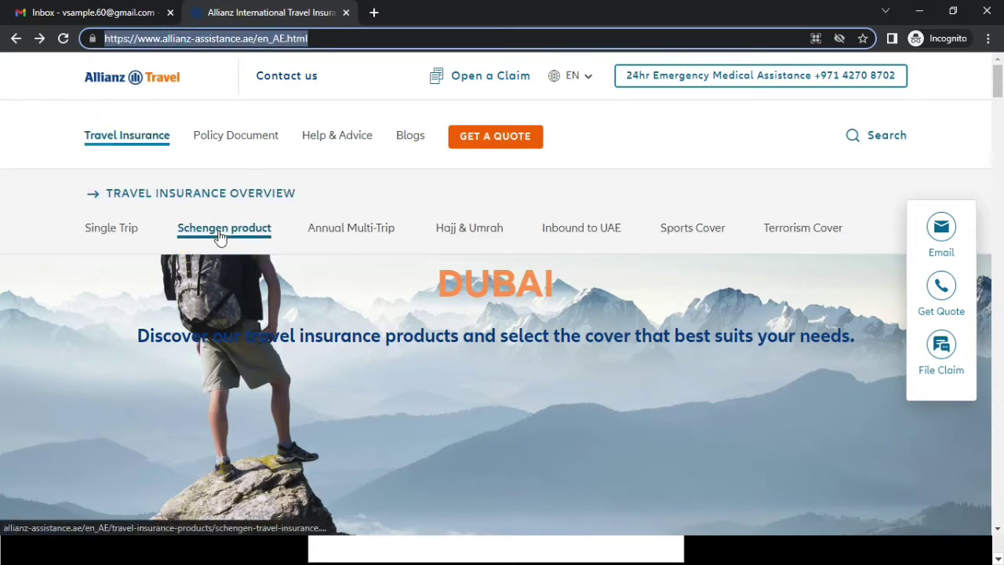
pyautogui.click(205, 229)
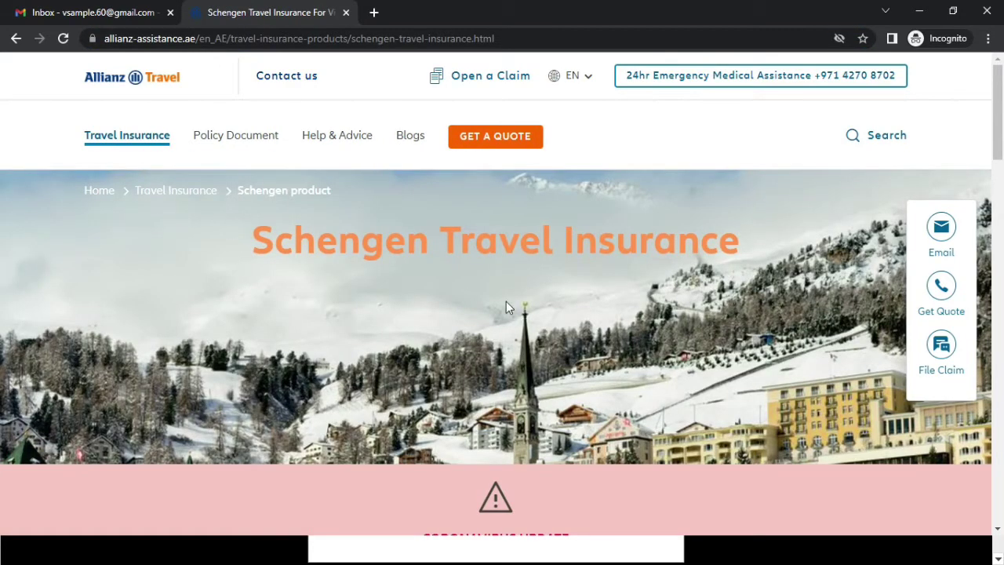
pyautogui.scroll(-6, 506, 307)
pyautogui.scroll(-4, 616, 313)
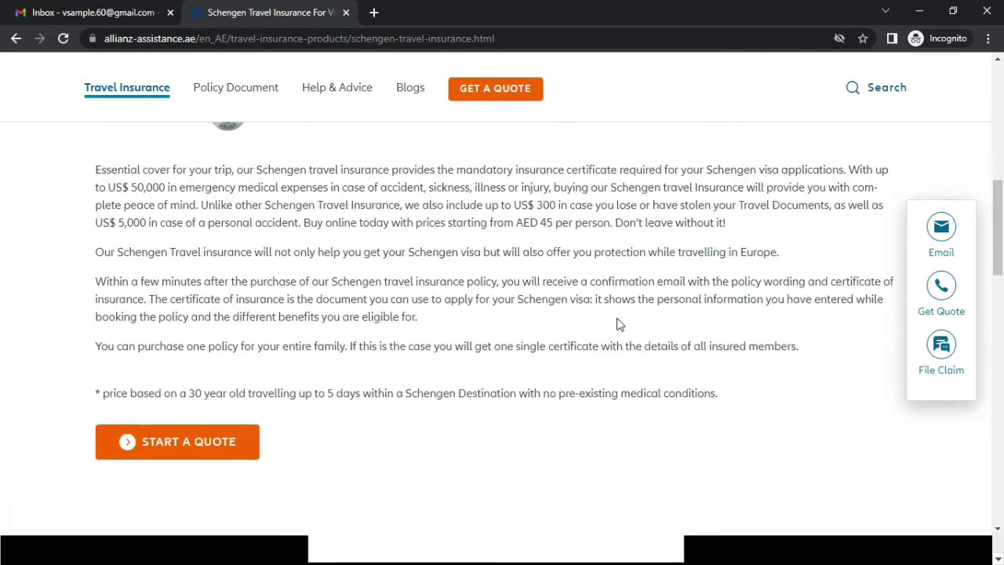
pyautogui.scroll(-7, 471, 308)
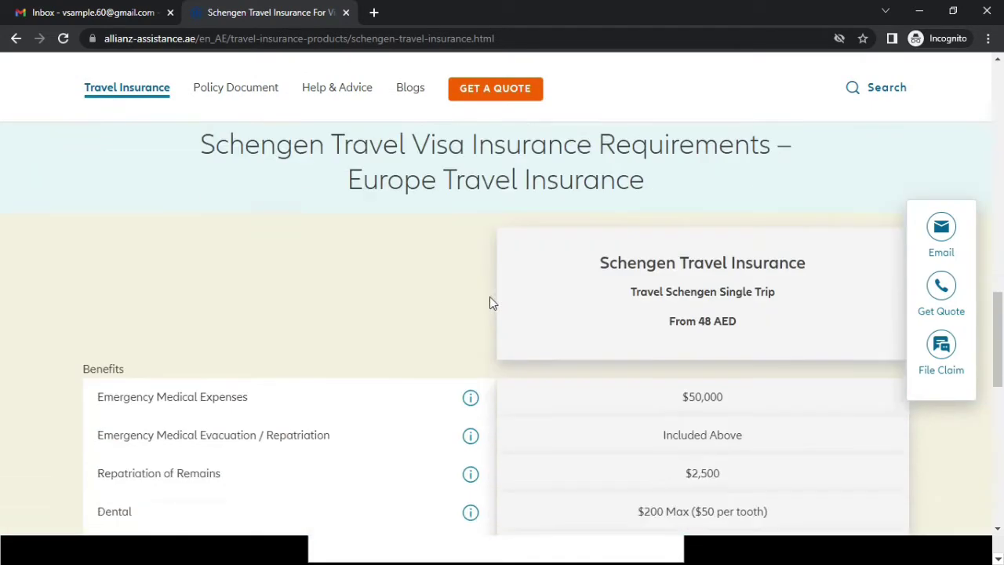
pyautogui.scroll(2, 506, 294)
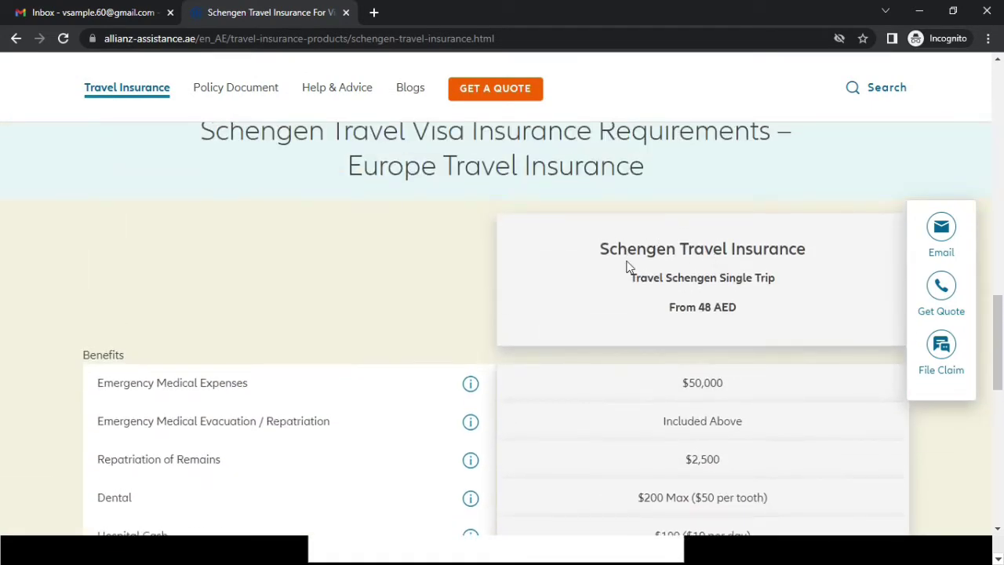
pyautogui.moveTo(600, 251); pyautogui.dragTo(806, 264)
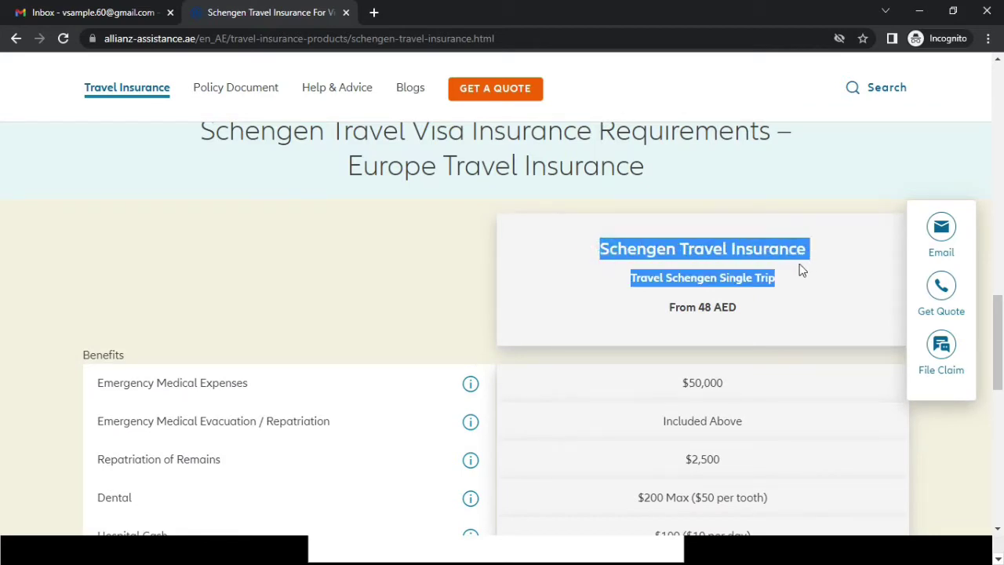
pyautogui.scroll(-8, 776, 304)
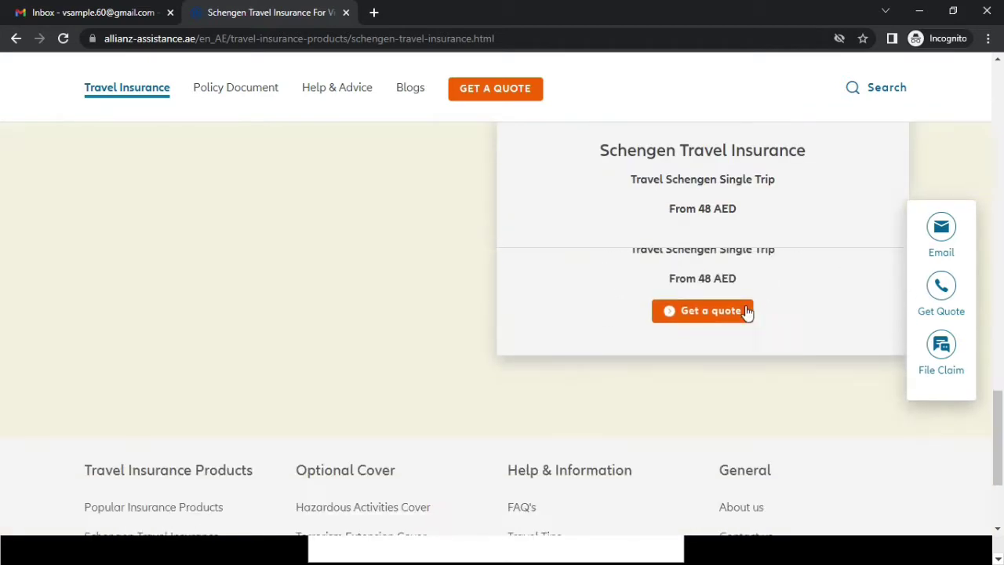
# - Start a quote for the plan, choosing Single Trip with Standard products only
pyautogui.click(710, 313)
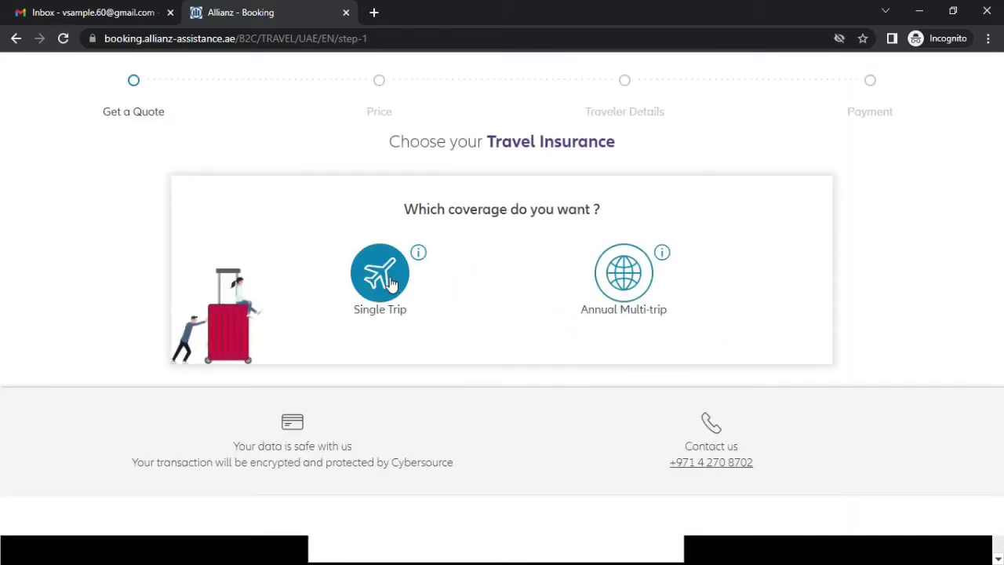
pyautogui.click(390, 284)
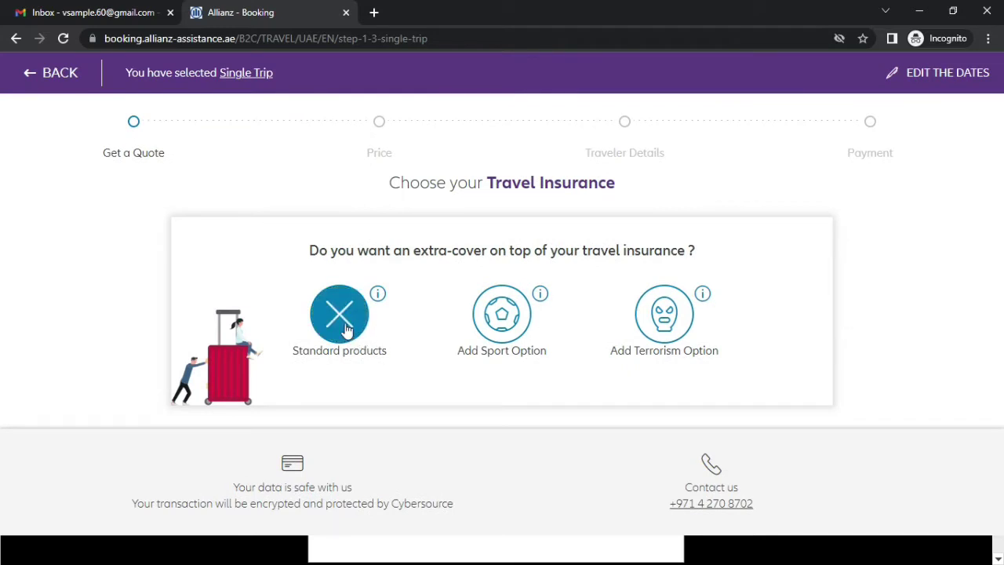
pyautogui.click(345, 329)
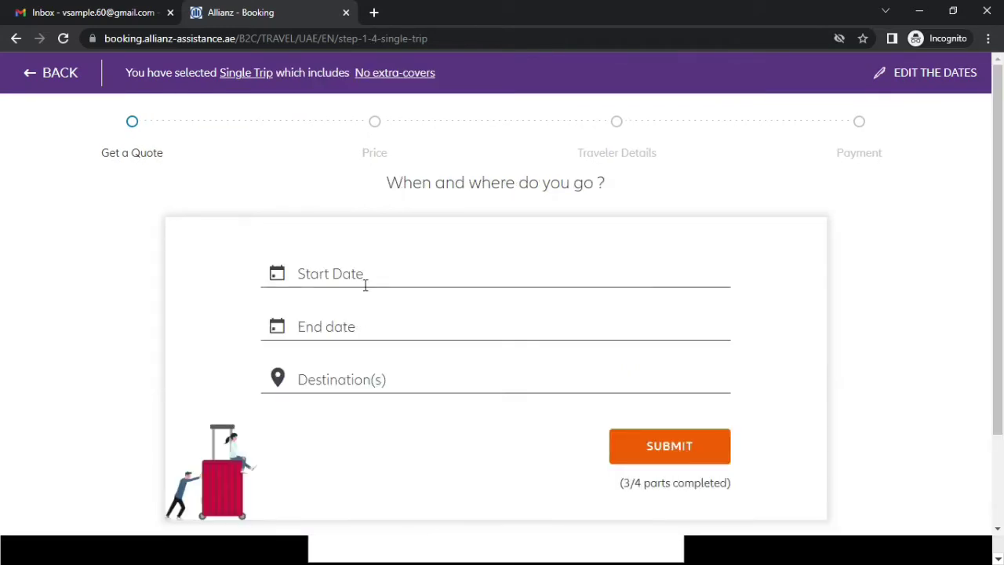
# - Set the trip start date to 24 August 2022
pyautogui.click(365, 286)
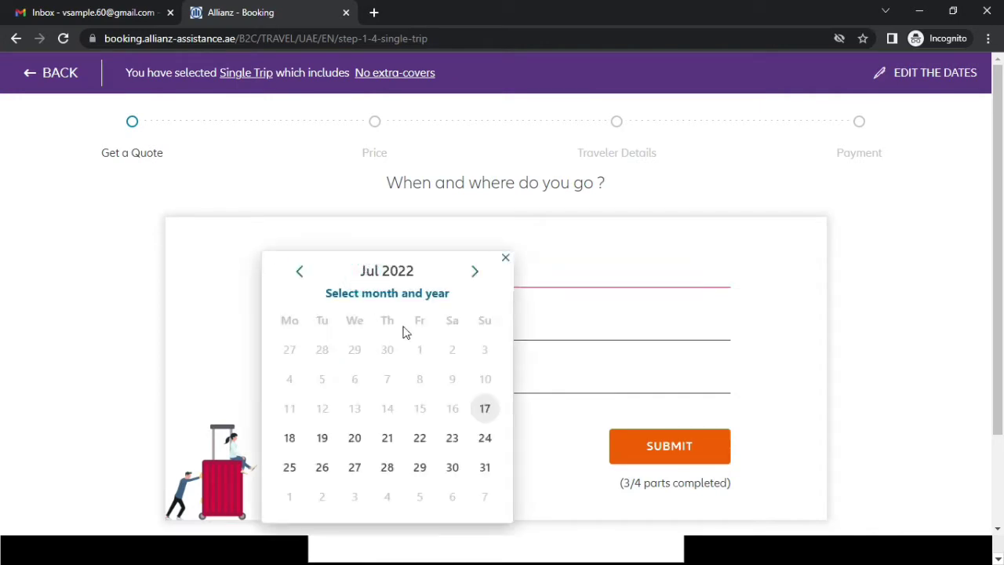
pyautogui.click(475, 272)
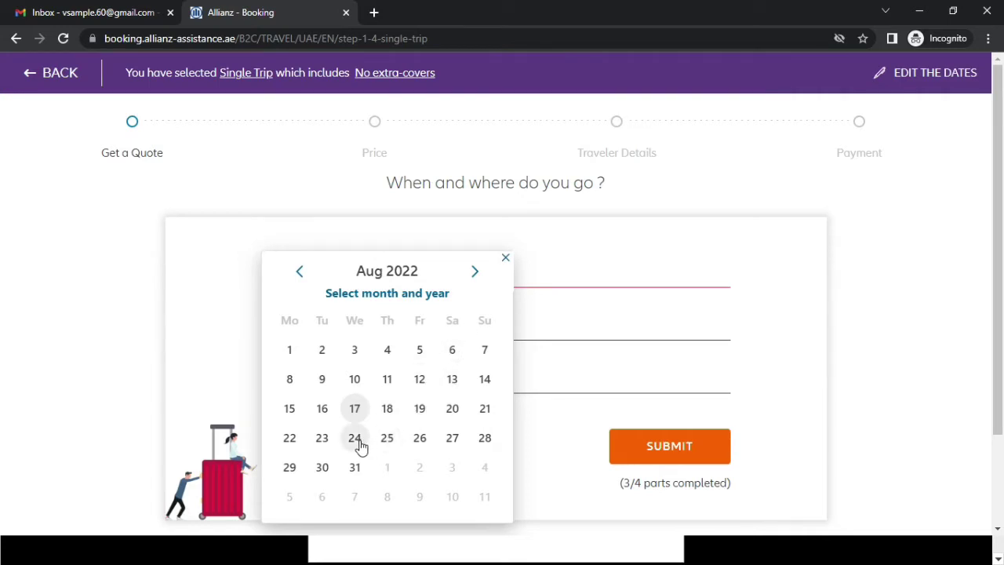
pyautogui.click(355, 439)
# - Set the trip end date to 23 September 2022
pyautogui.click(393, 324)
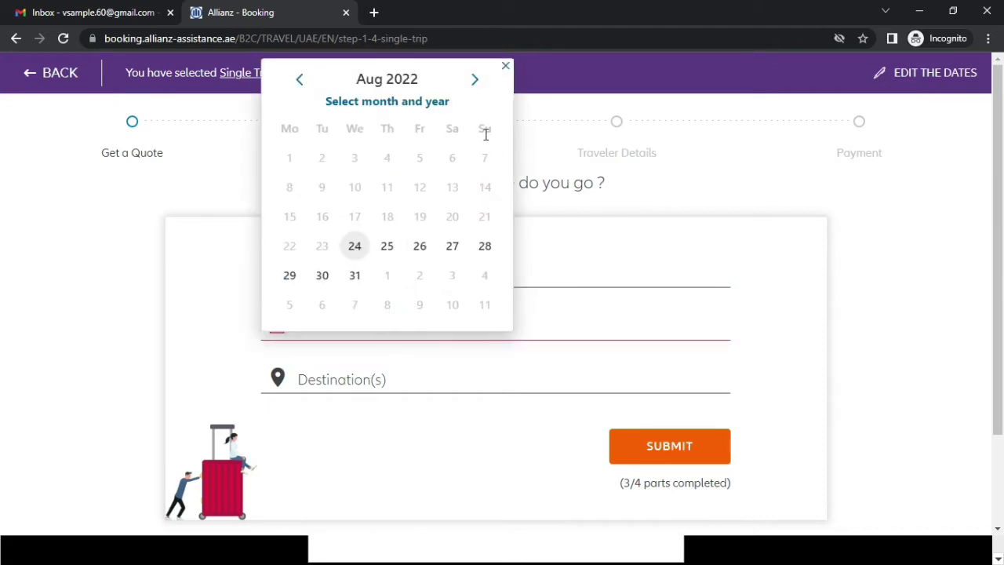
pyautogui.click(475, 82)
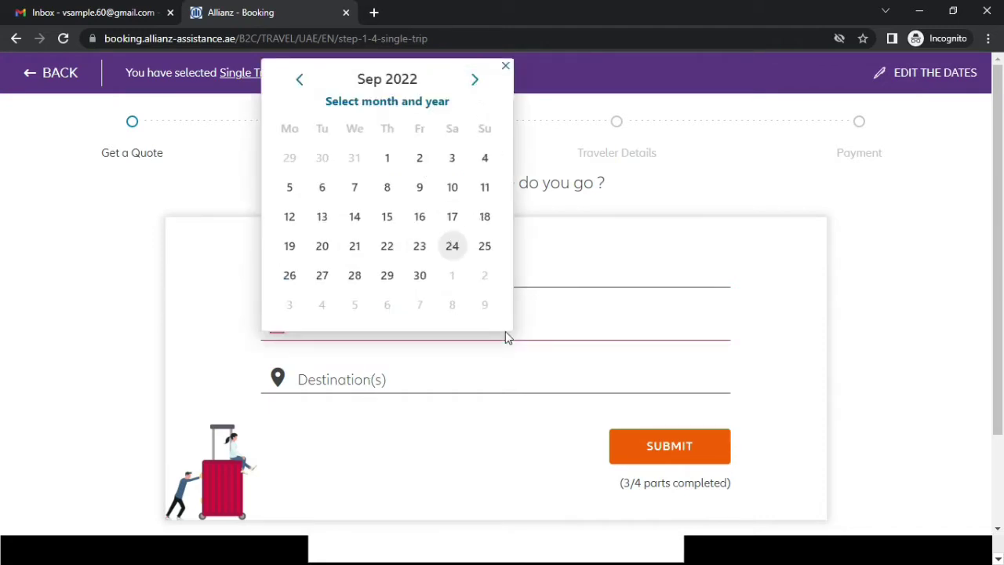
pyautogui.click(559, 272)
pyautogui.click(507, 278)
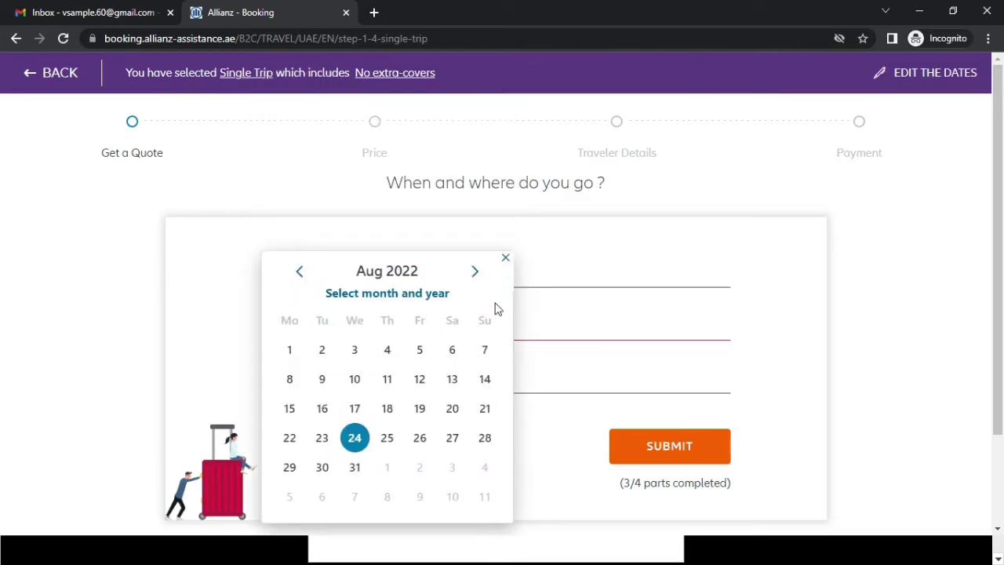
pyautogui.click(577, 318)
pyautogui.click(362, 317)
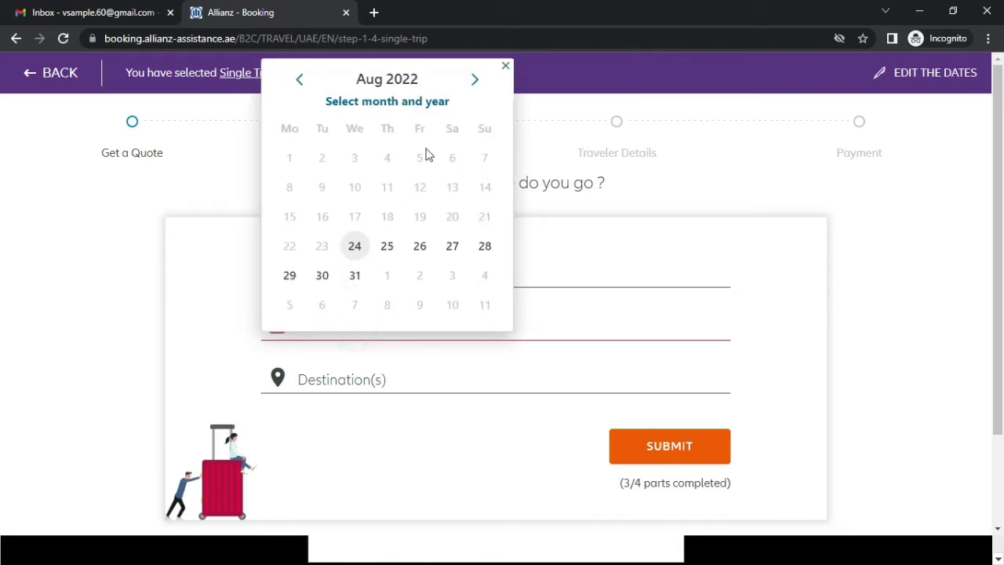
pyautogui.click(475, 81)
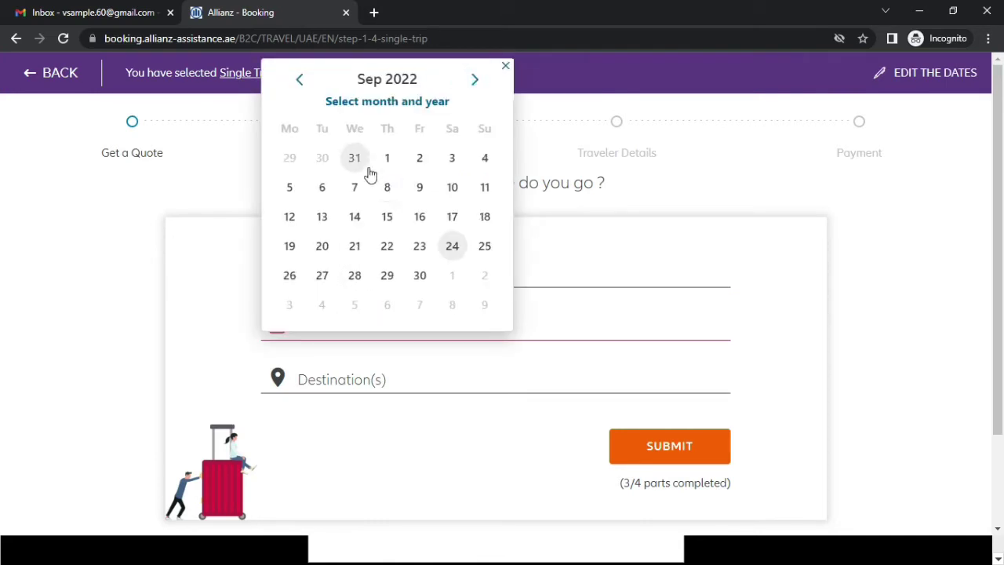
pyautogui.click(429, 249)
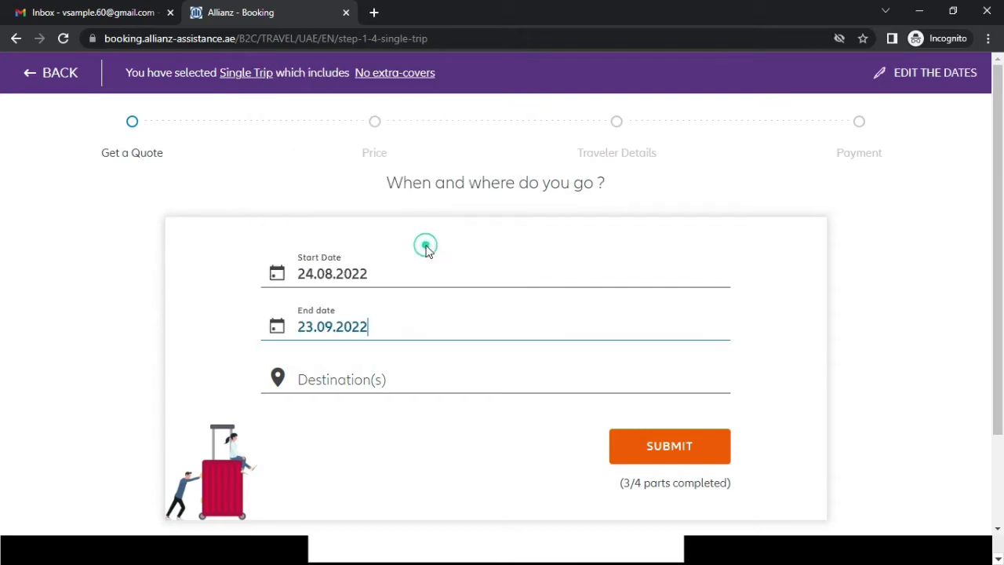
pyautogui.click(373, 375)
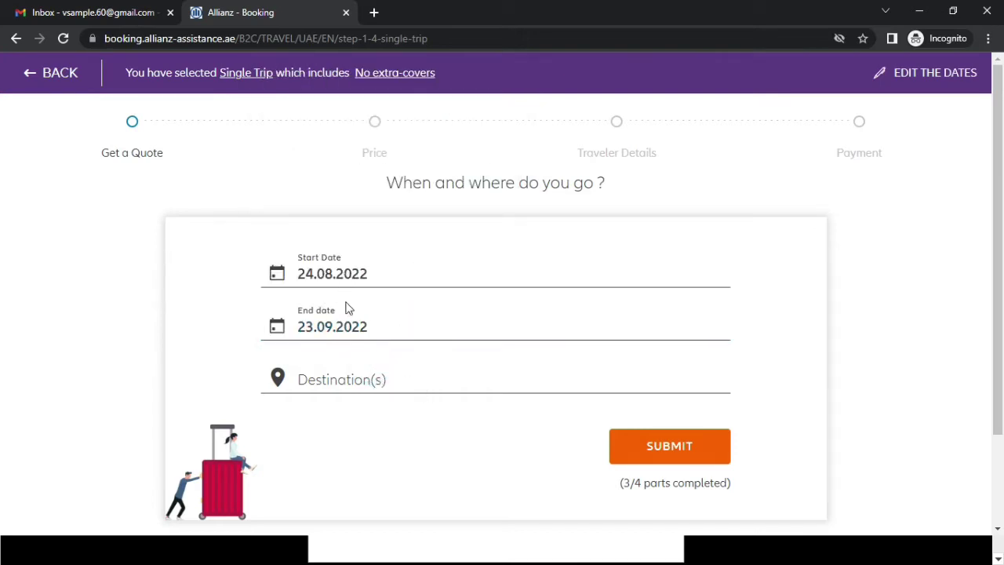
# - Search 'gree', select Greece as the destination, and submit the trip details
pyautogui.click(353, 384)
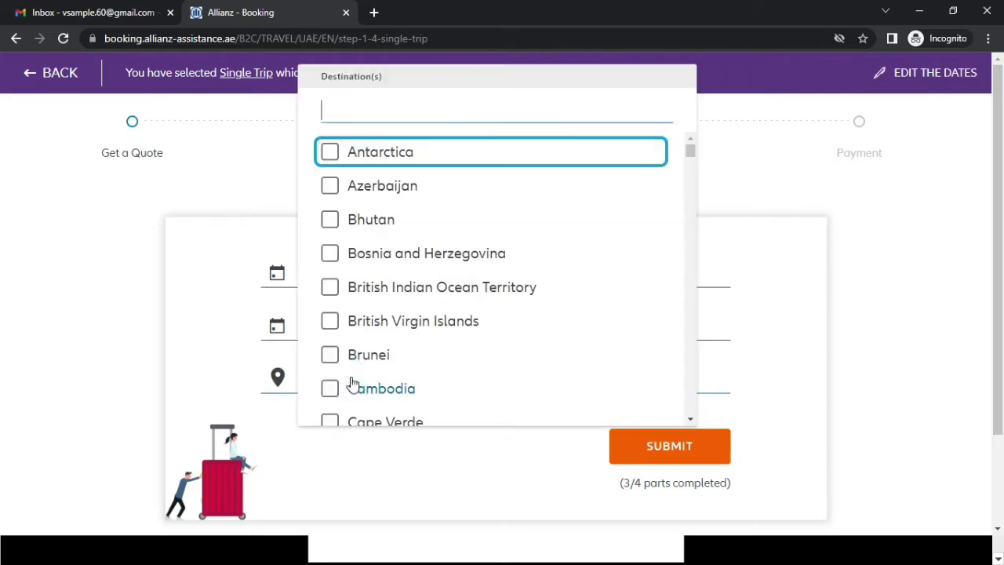
pyautogui.write('gree')
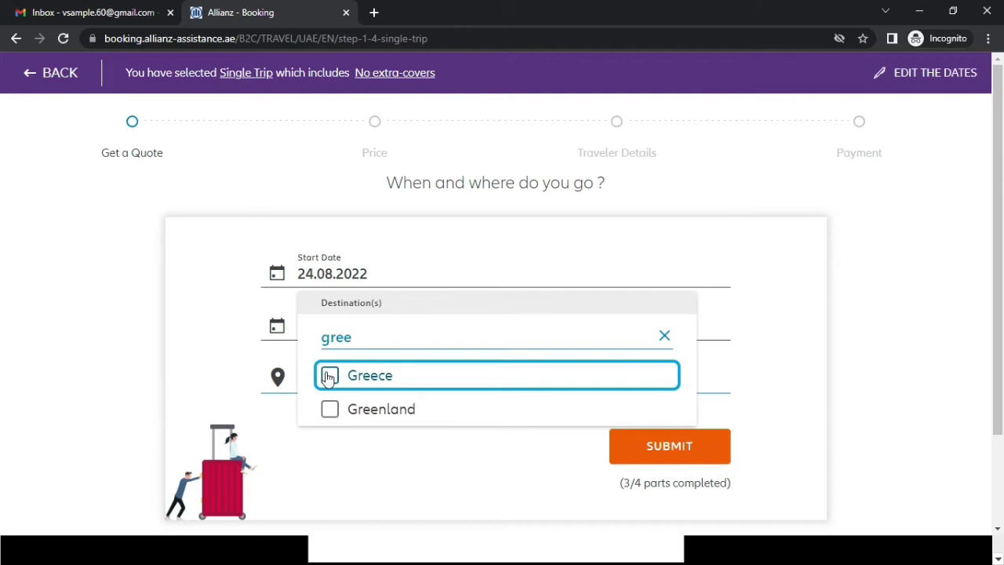
pyautogui.click(329, 378)
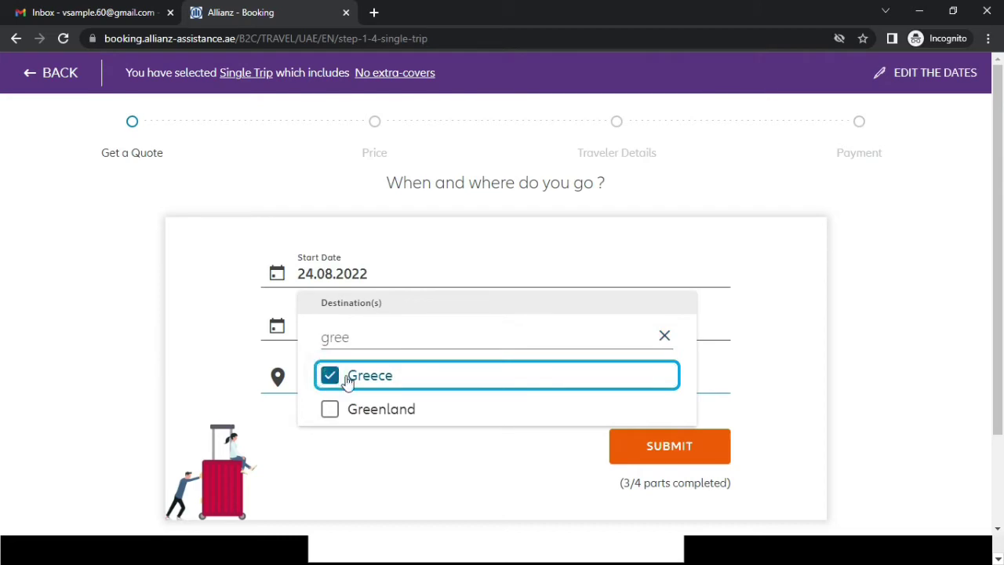
pyautogui.click(549, 463)
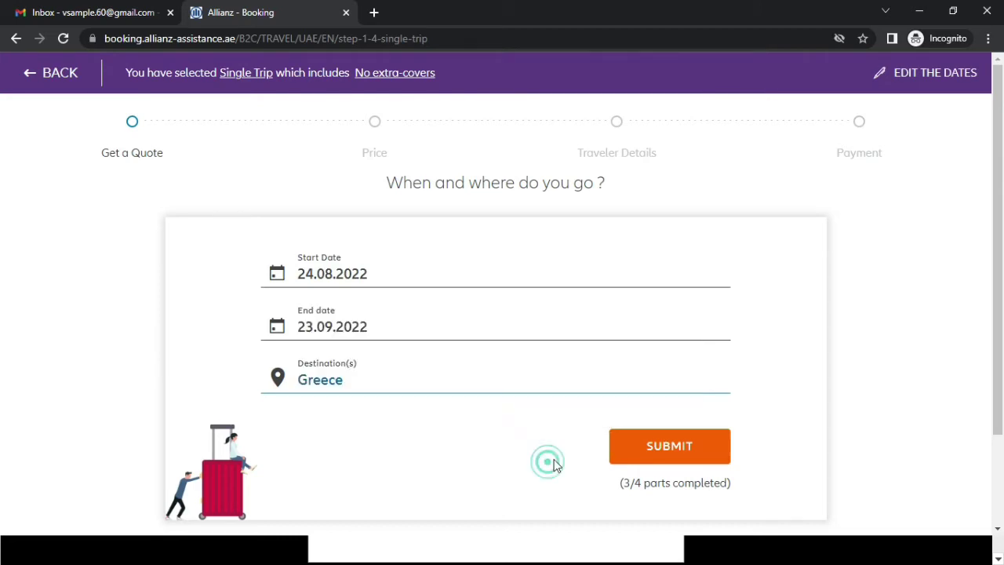
pyautogui.click(648, 454)
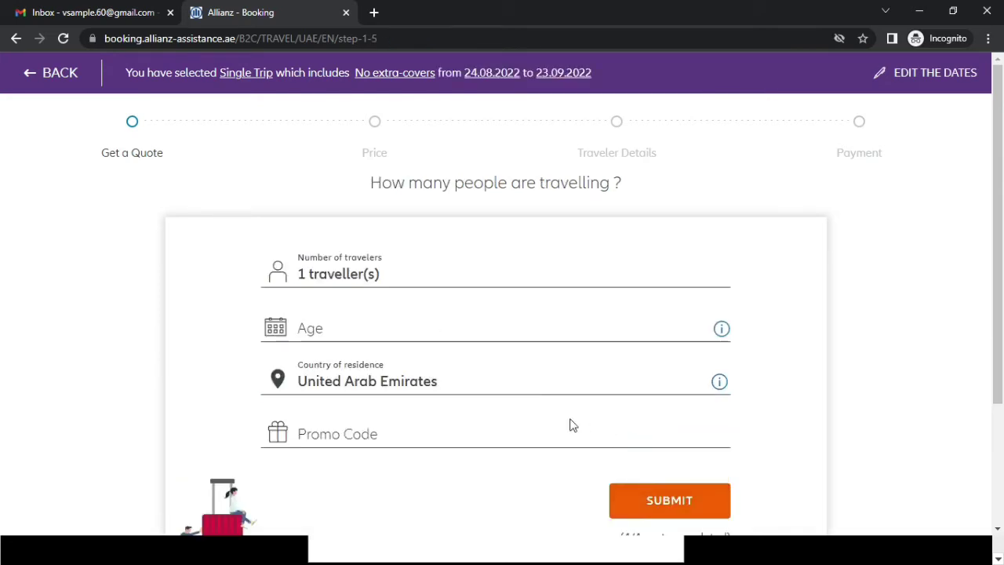
# - Enter age 28 for one UAE-resident traveller, leave the promo code empty, and submit
pyautogui.click(360, 327)
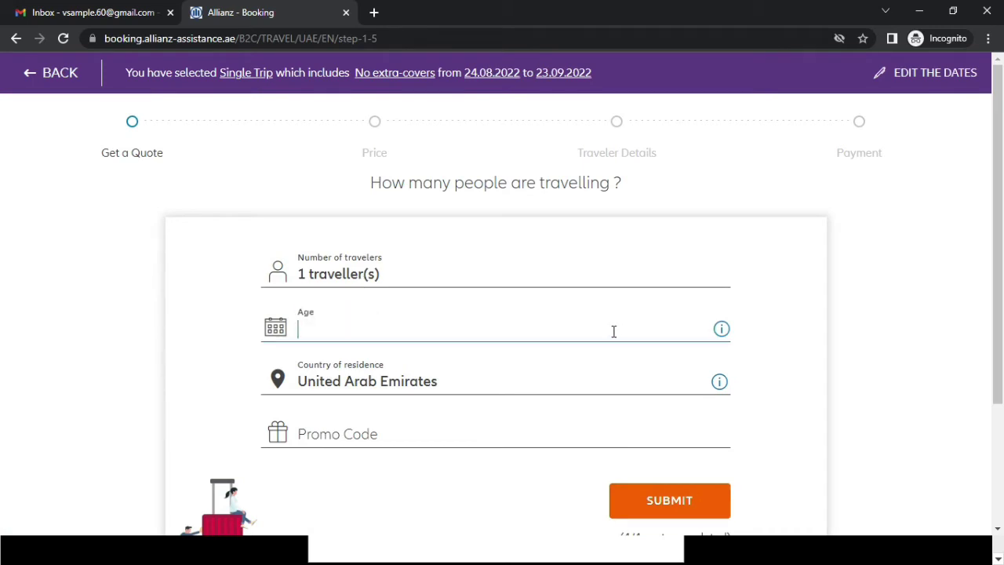
pyautogui.write('01')
pyautogui.write('8')
pyautogui.click(461, 424)
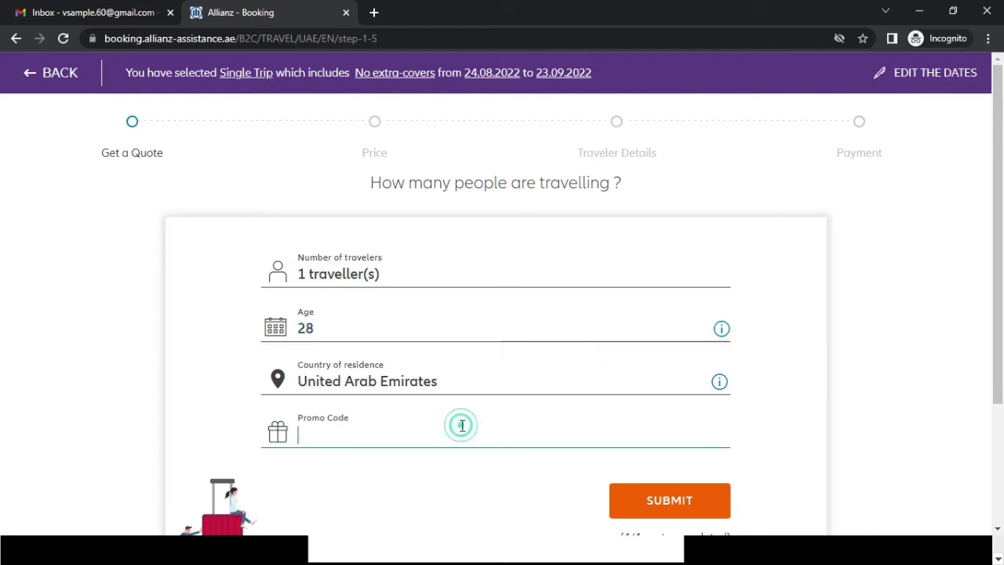
pyautogui.scroll(-2, 461, 425)
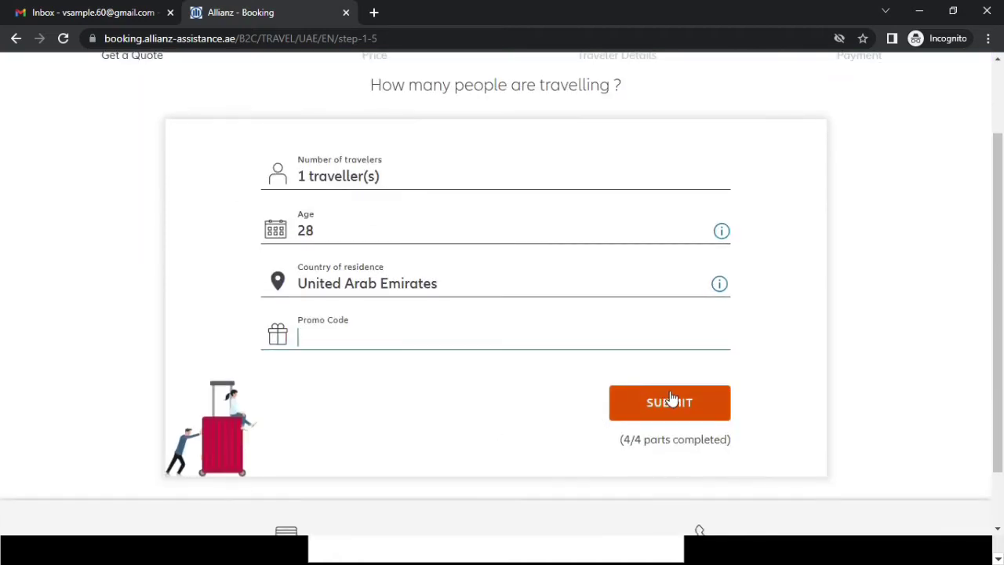
pyautogui.click(669, 392)
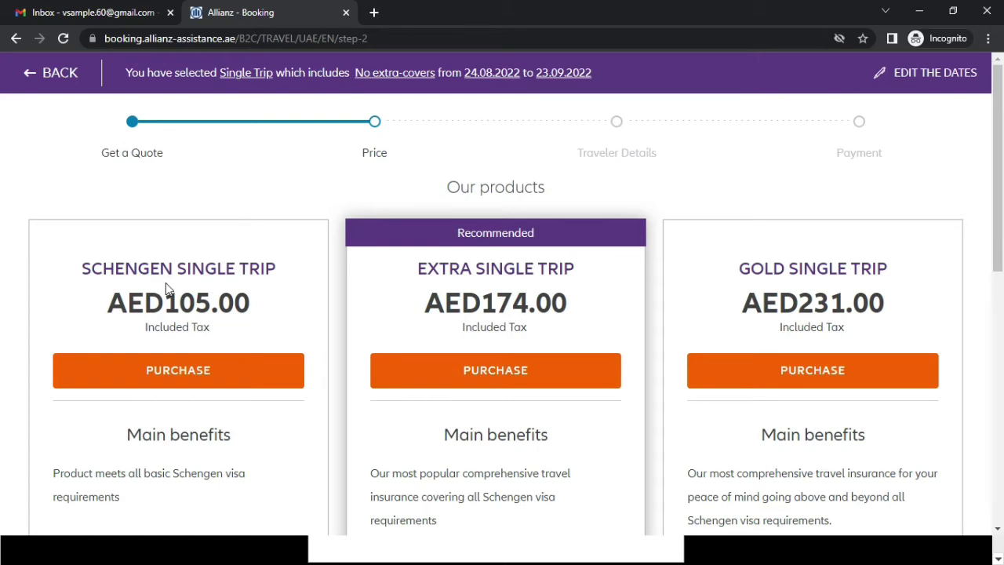
# - Compare the plans and purchase Schengen Single Trip at AED105.00
pyautogui.scroll(-3, 454, 286)
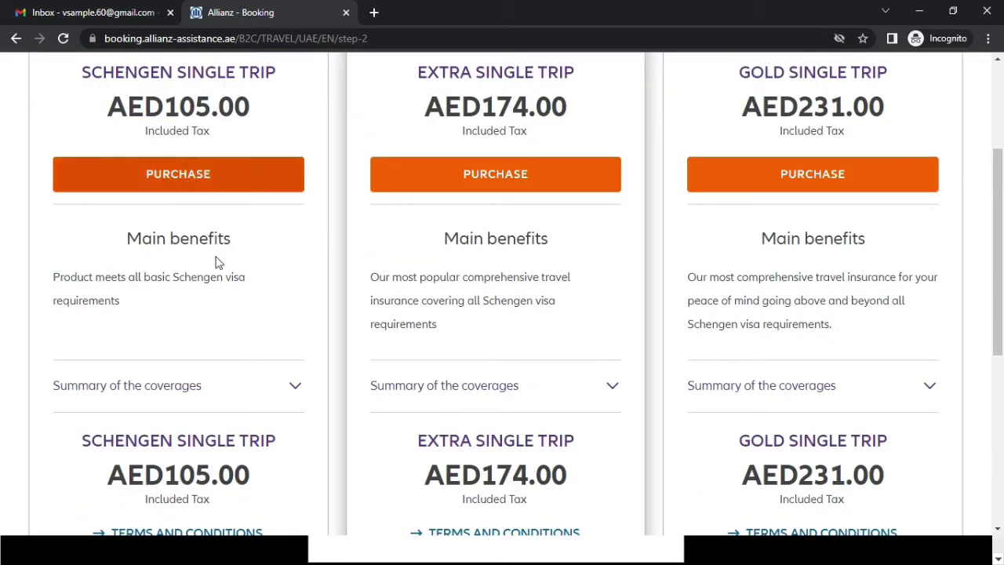
pyautogui.scroll(-3, 205, 268)
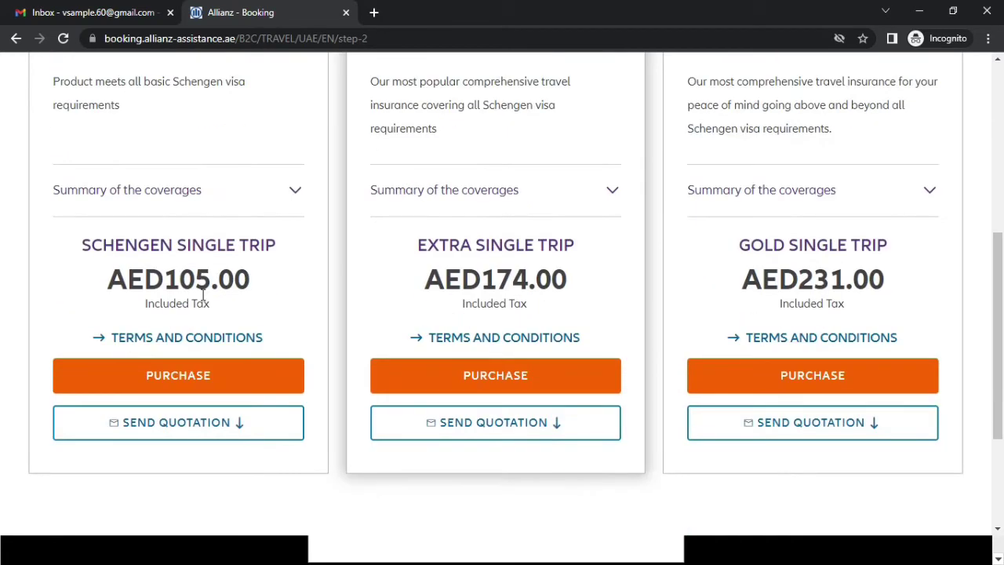
pyautogui.scroll(4, 147, 271)
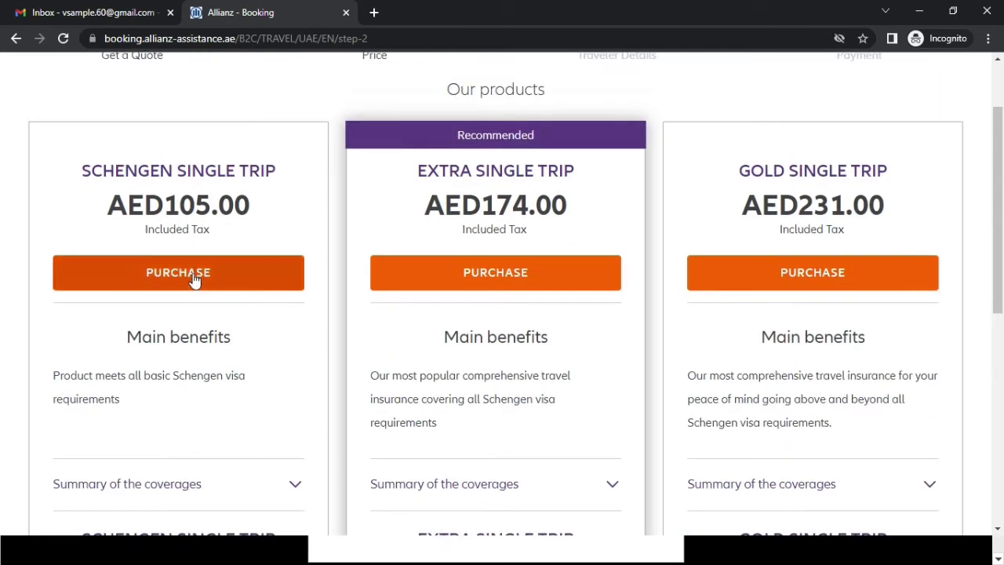
pyautogui.scroll(-7, 177, 204)
pyautogui.scroll(1, 180, 255)
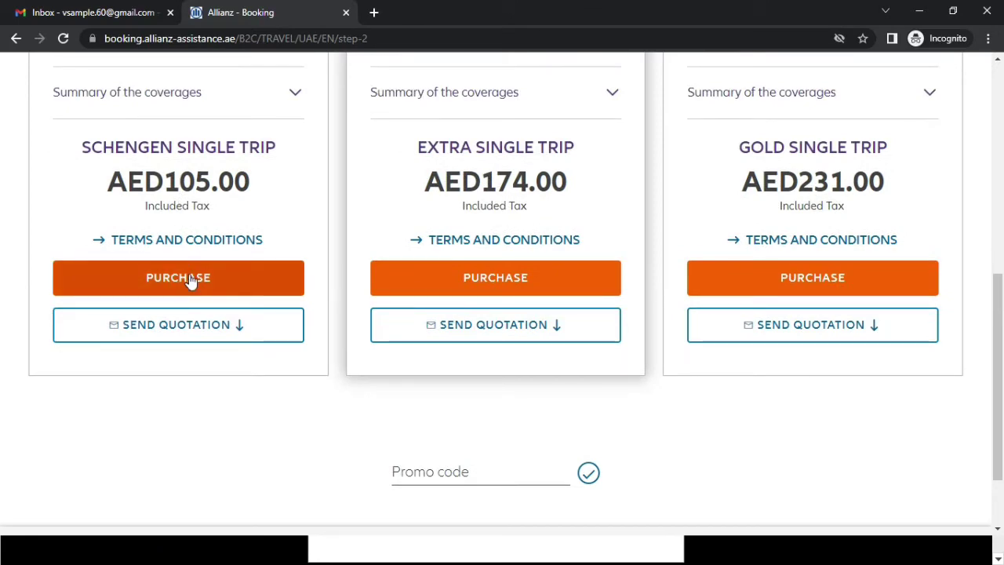
pyautogui.click(189, 280)
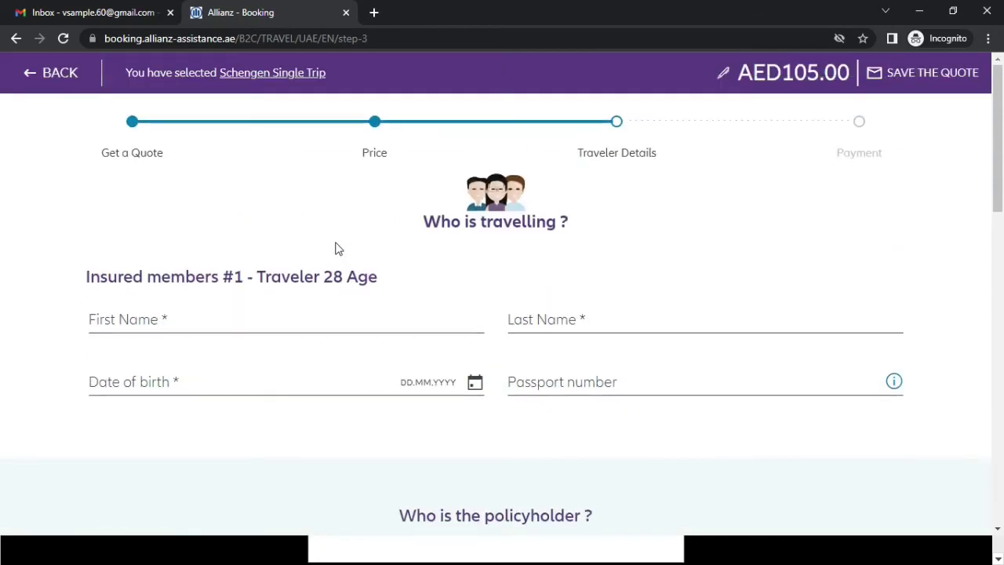
# - Enter the insured traveller's first name and last name for member #1
pyautogui.scroll(-2, 335, 248)
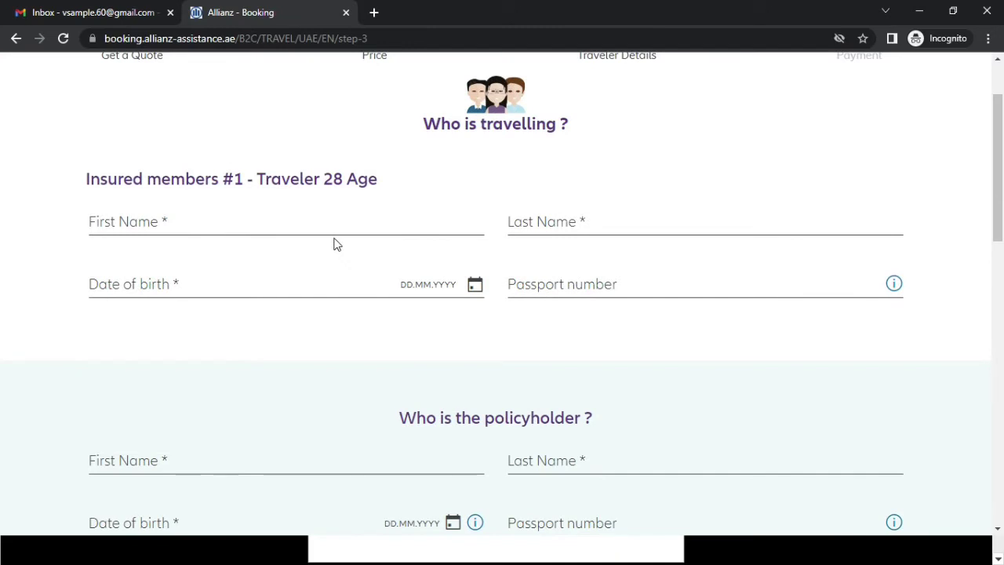
pyautogui.scroll(2, 322, 263)
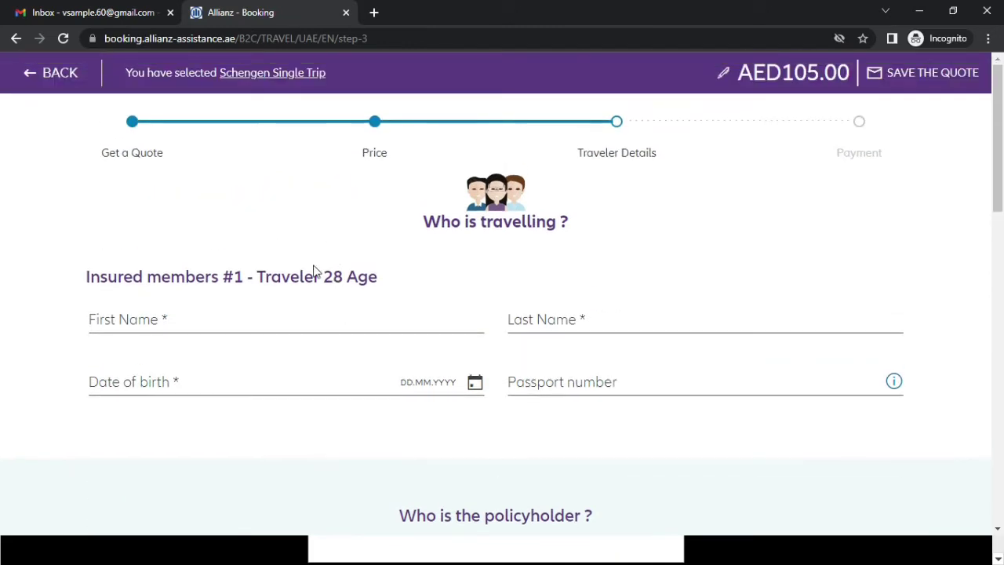
pyautogui.click(255, 323)
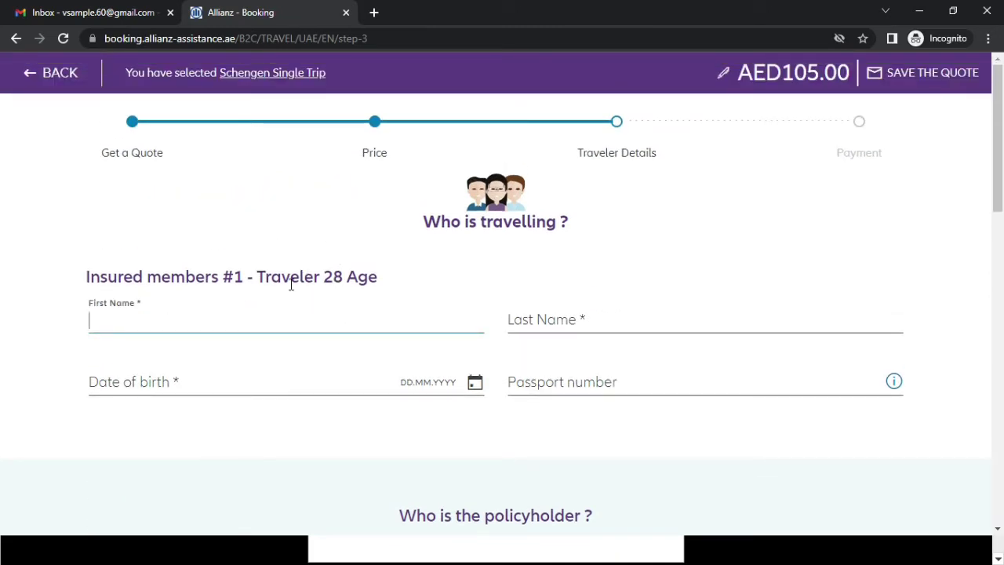
pyautogui.write('JOHN')
pyautogui.press('Tab')
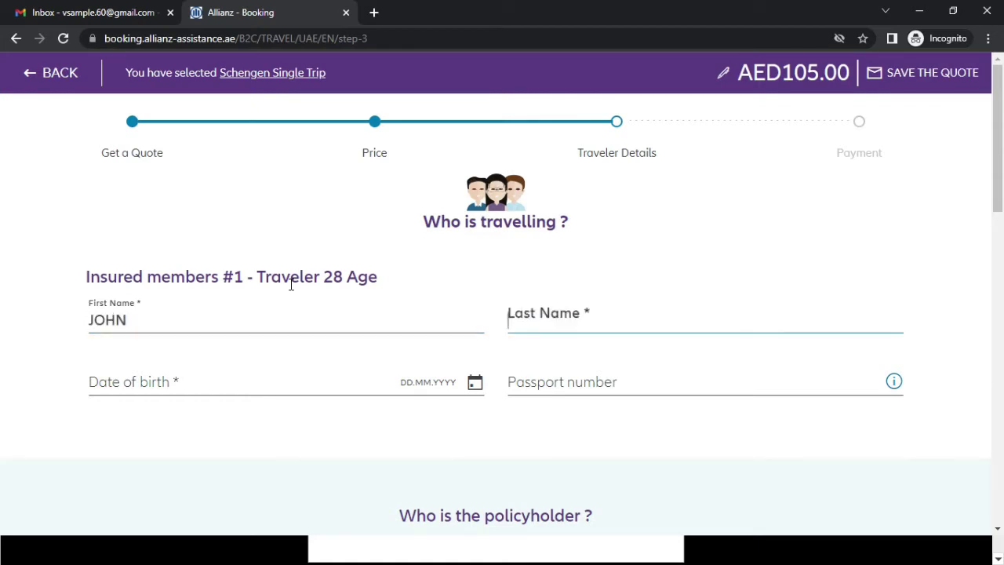
pyautogui.write('SMOT')
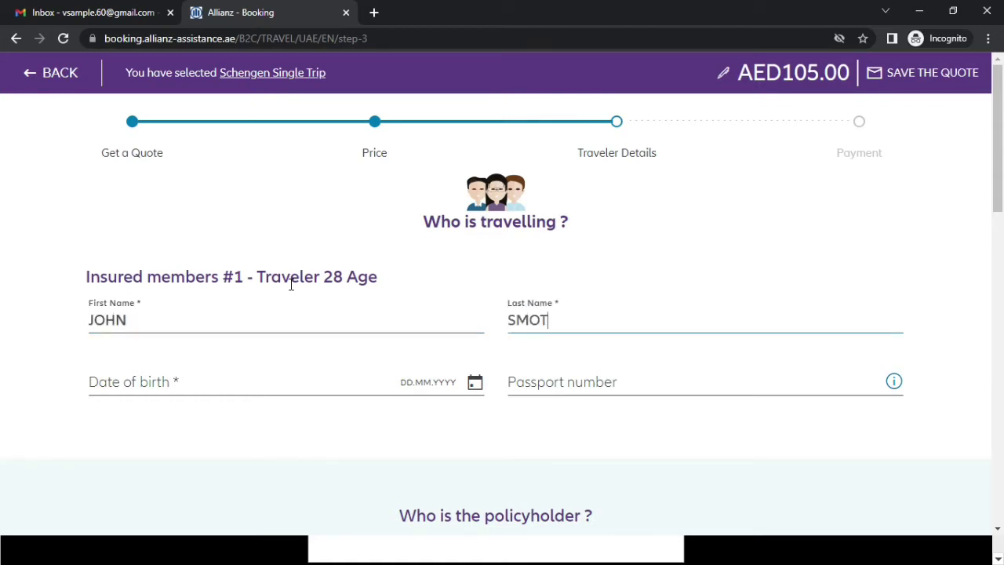
pyautogui.write('ITH')
pyautogui.press('Tab')
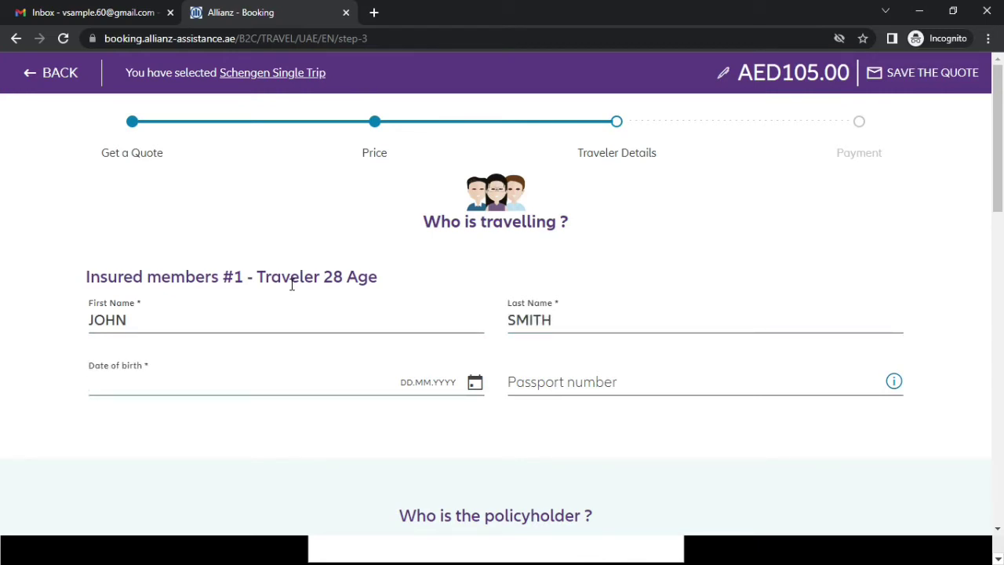
# - Pick 08.08.1993 as the traveller's date of birth in the calendar
pyautogui.click(475, 383)
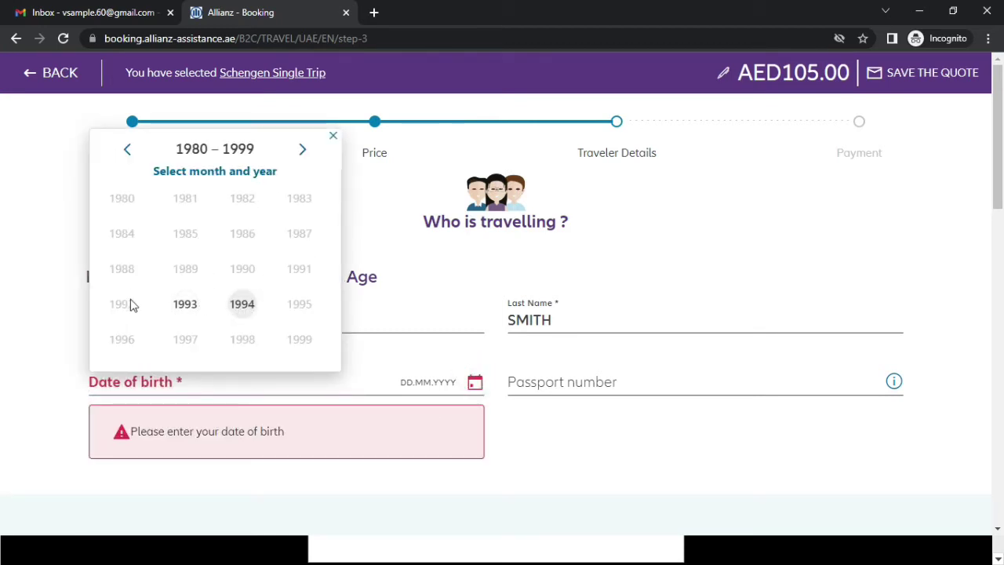
pyautogui.click(241, 267)
pyautogui.click(128, 150)
pyautogui.click(187, 303)
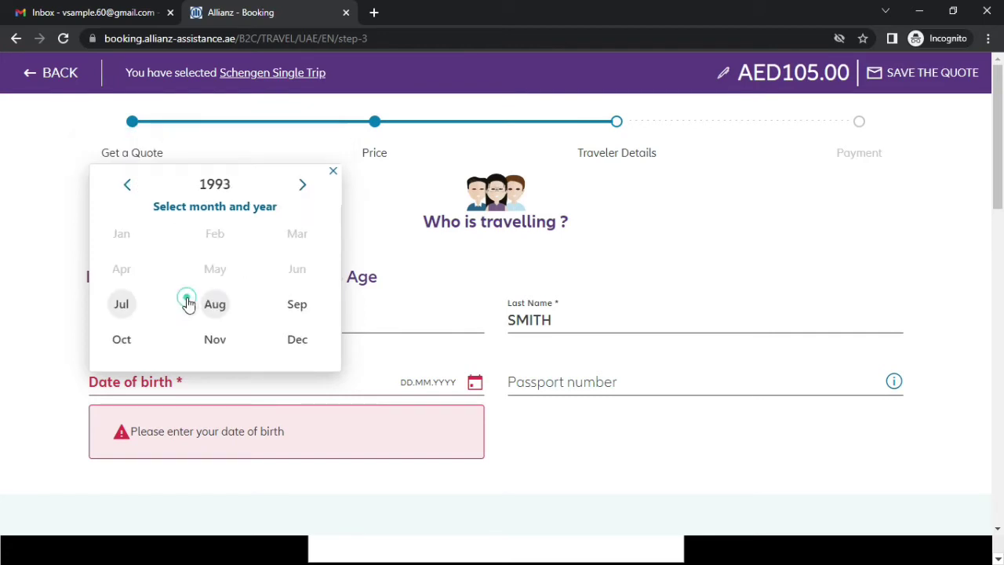
pyautogui.click(125, 183)
pyautogui.click(125, 183)
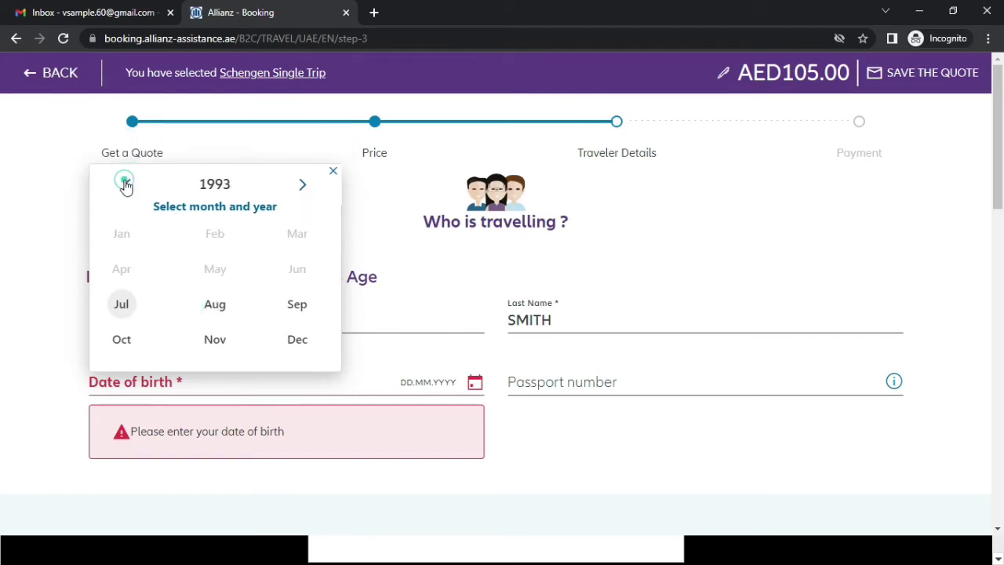
pyautogui.click(305, 192)
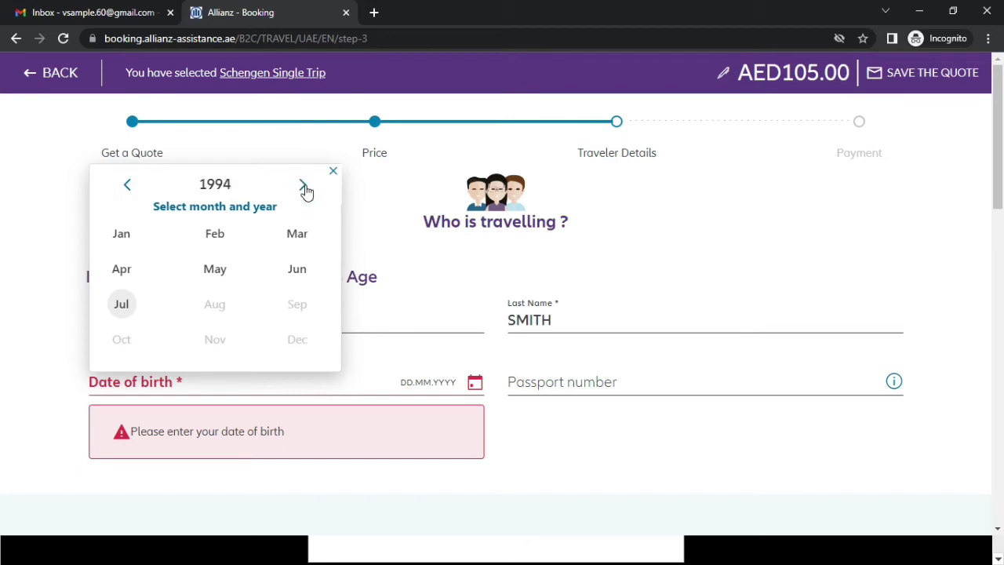
pyautogui.click(127, 184)
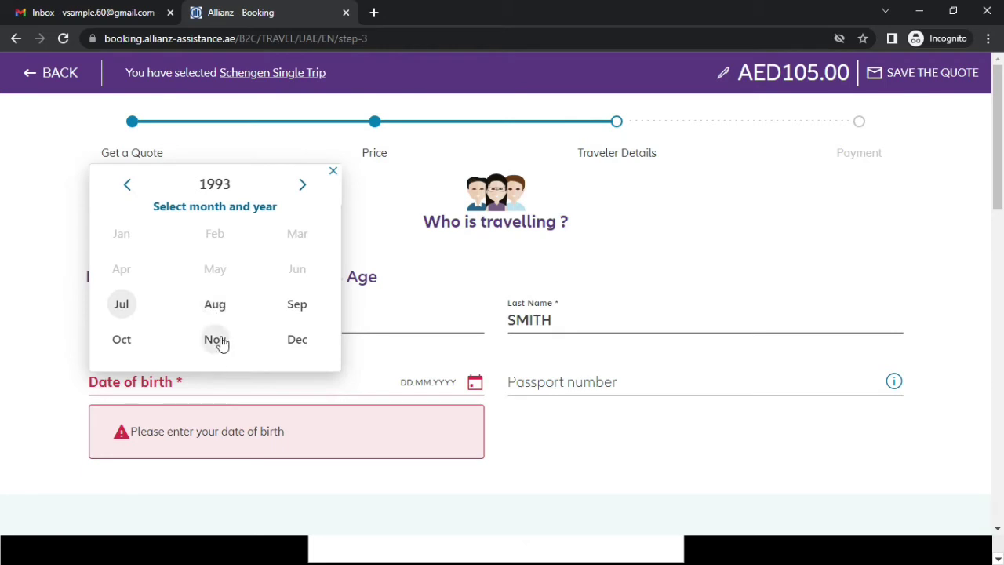
pyautogui.click(214, 310)
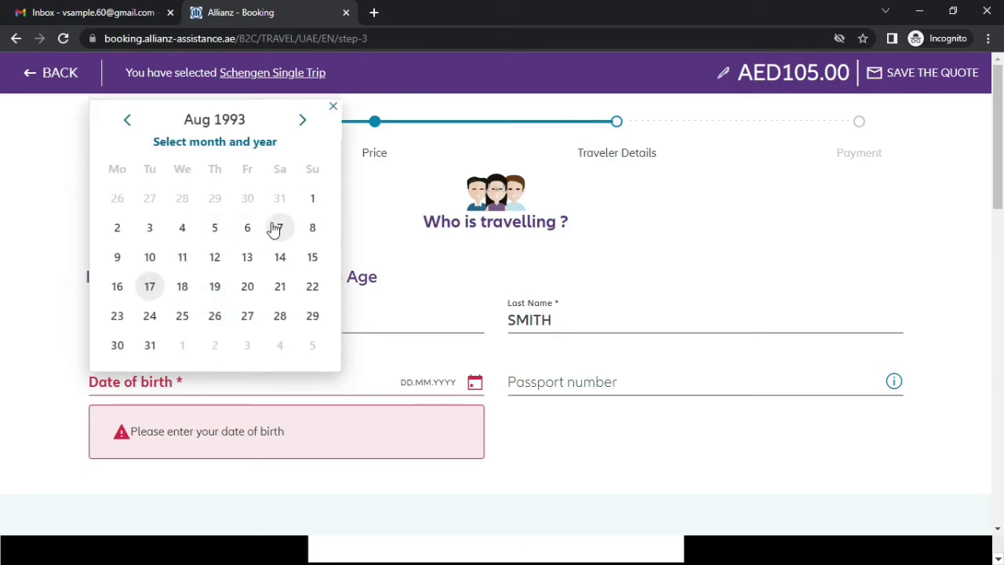
pyautogui.click(310, 228)
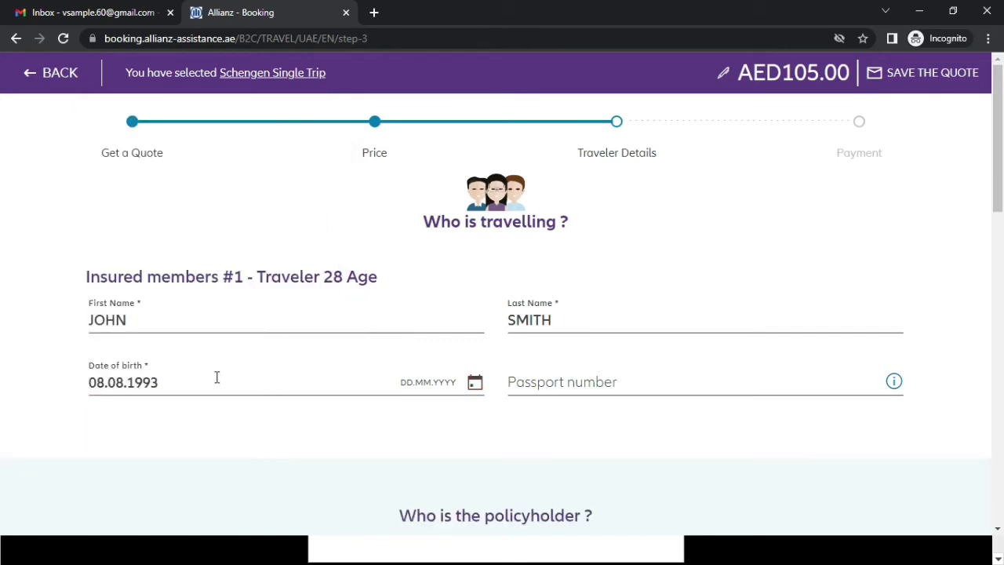
# - Enter the traveller's passport number
pyautogui.click(551, 384)
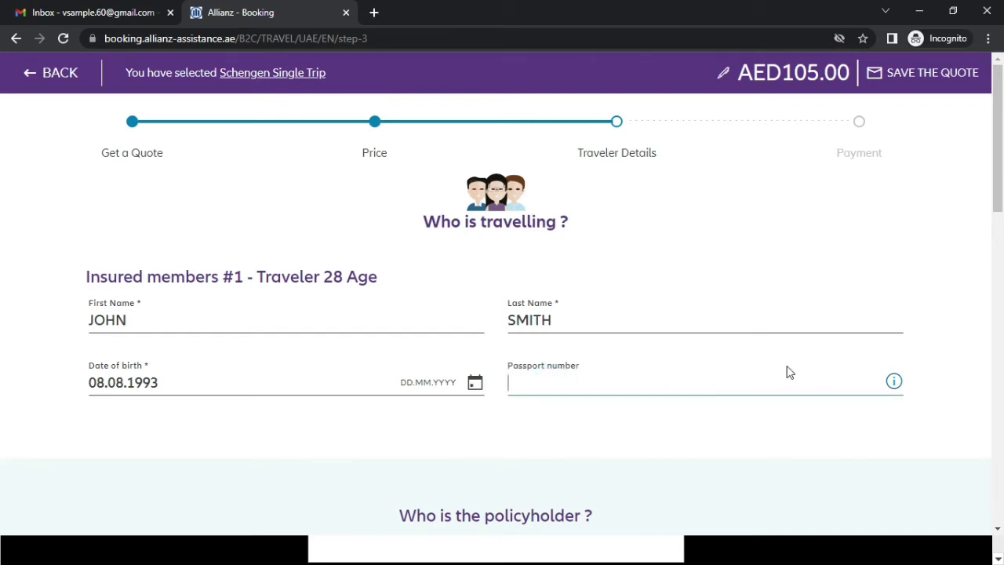
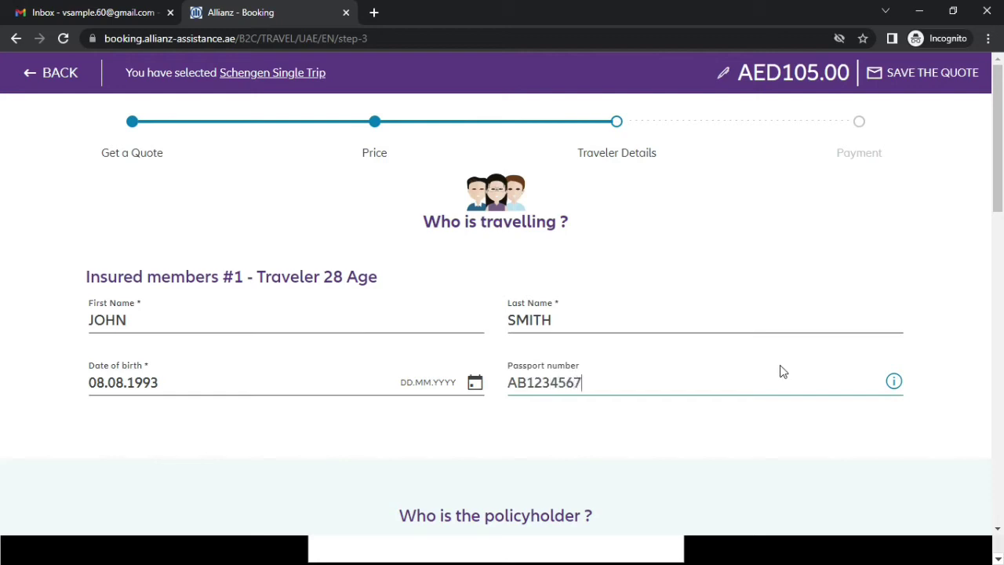
pyautogui.scroll(-3, 780, 371)
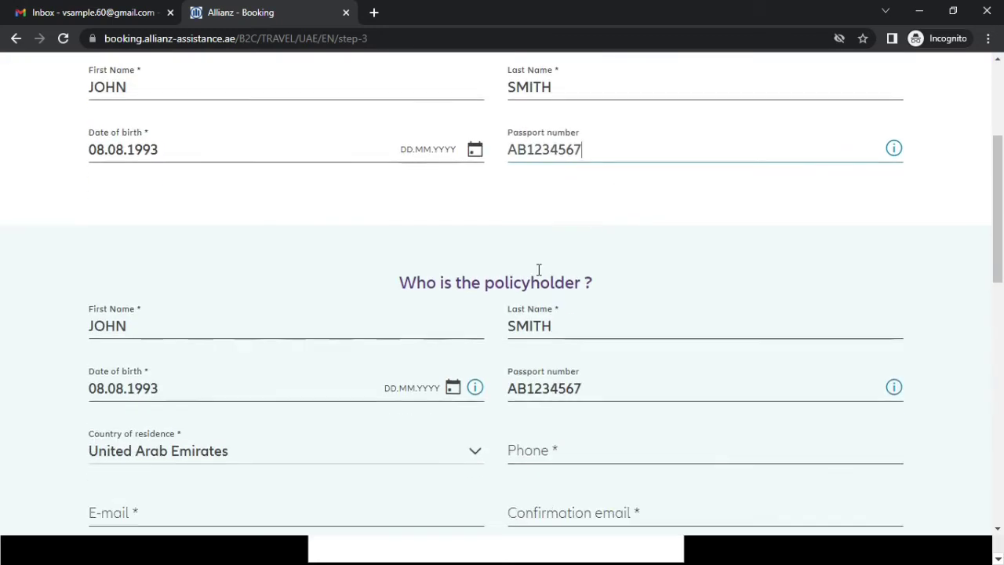
pyautogui.scroll(-1, 455, 283)
pyautogui.scroll(-1, 260, 296)
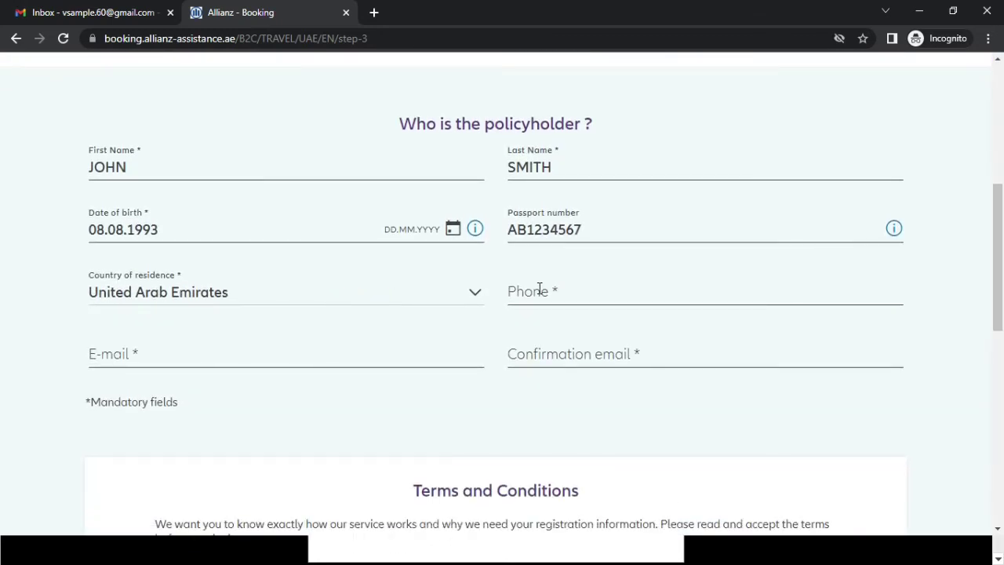
# - Fill in the policyholder's e-mail address and begin typing it again as the confirmation e-mail
pyautogui.click(539, 289)
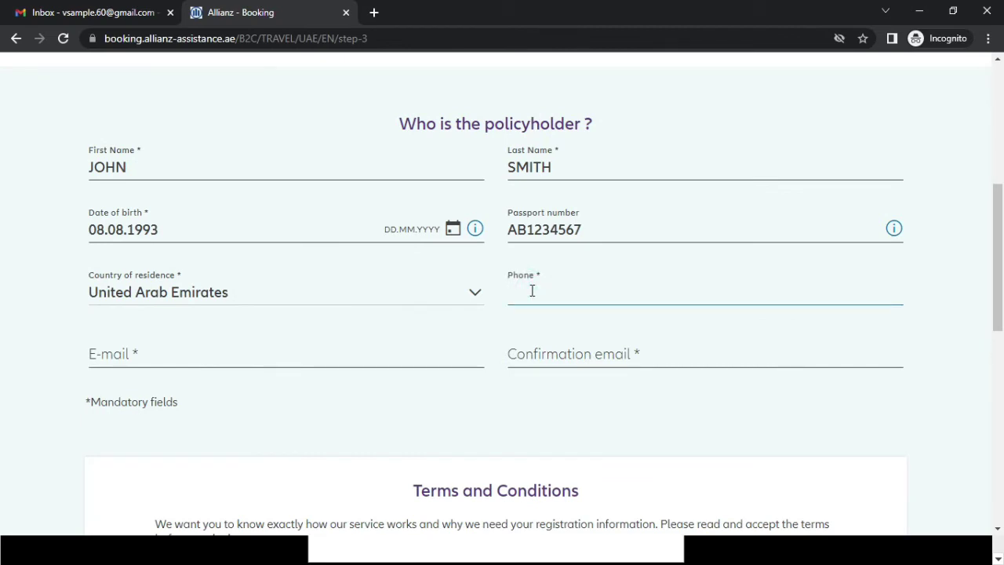
pyautogui.click(394, 353)
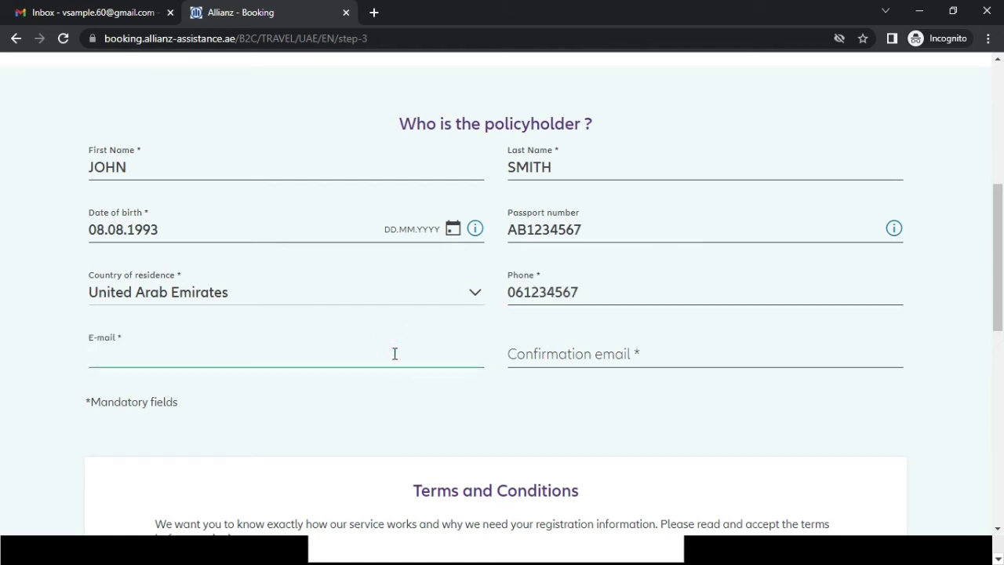
pyautogui.write('VSAM')
pyautogui.press('BackSpace')
pyautogui.press('BackSpace')
pyautogui.press('BackSpace')
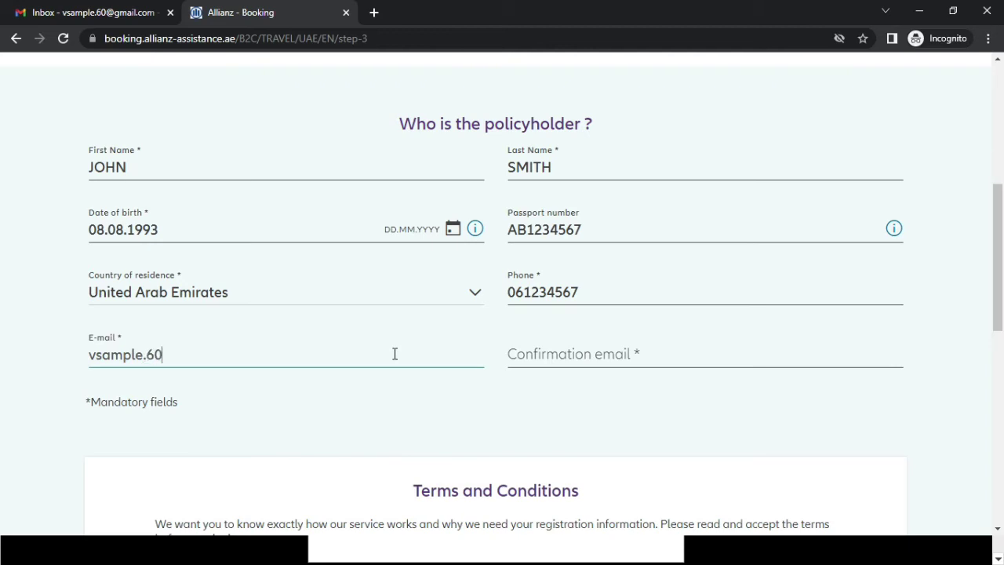
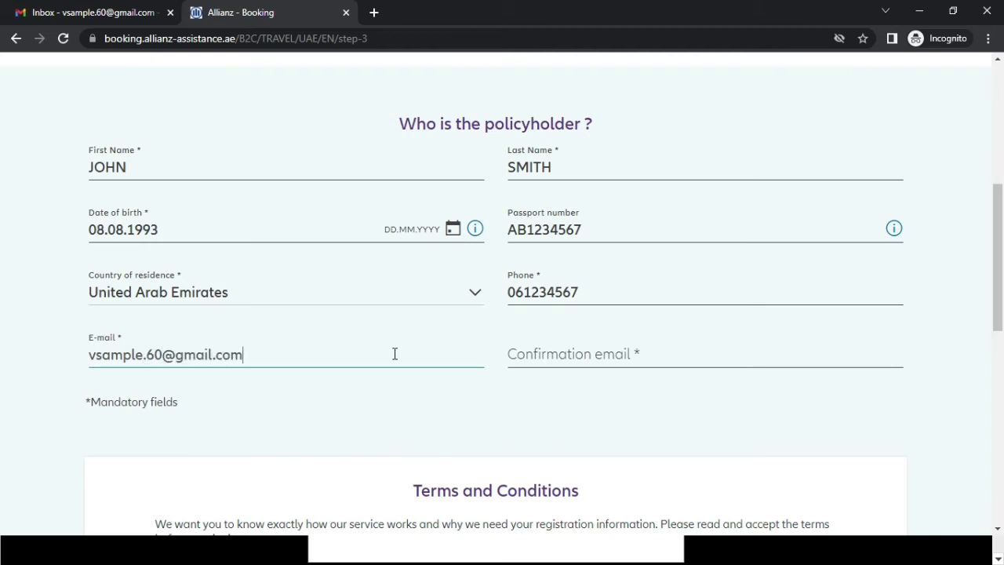
pyautogui.hotkey('ctrl', 'a')
pyautogui.click(577, 349)
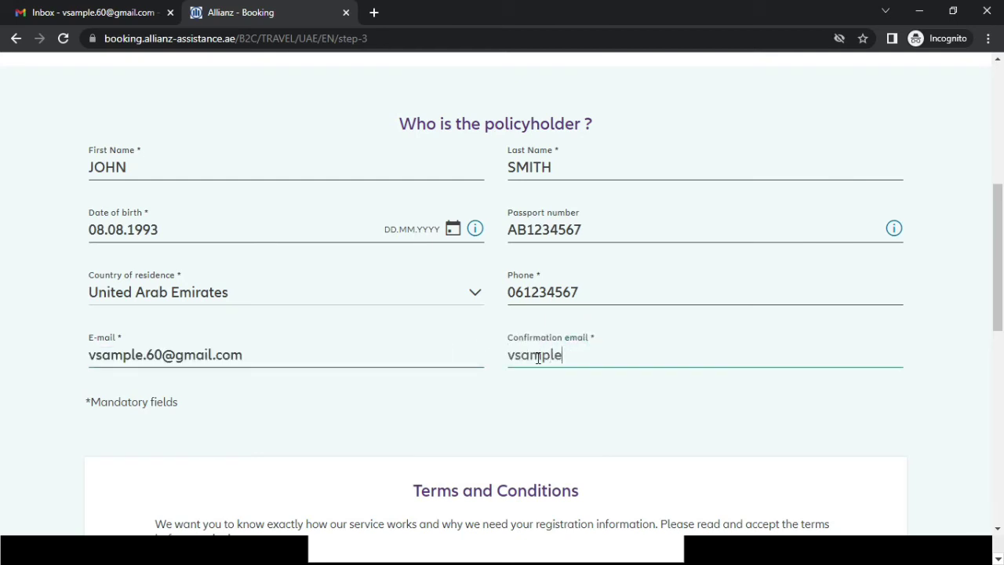
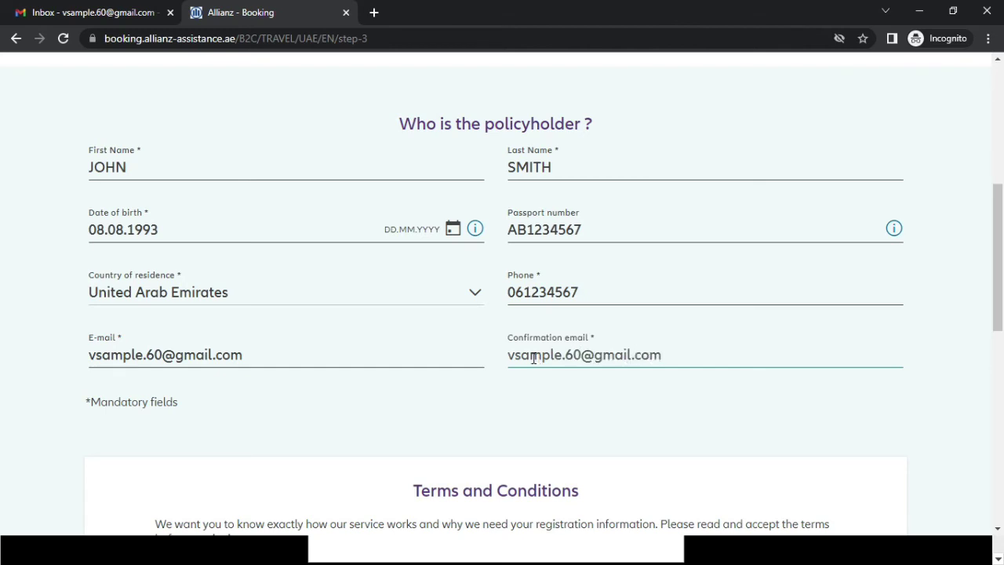
# - Accept the terms, opt out of personalized information, and confirm to pay AED105.00
pyautogui.scroll(-3, 533, 358)
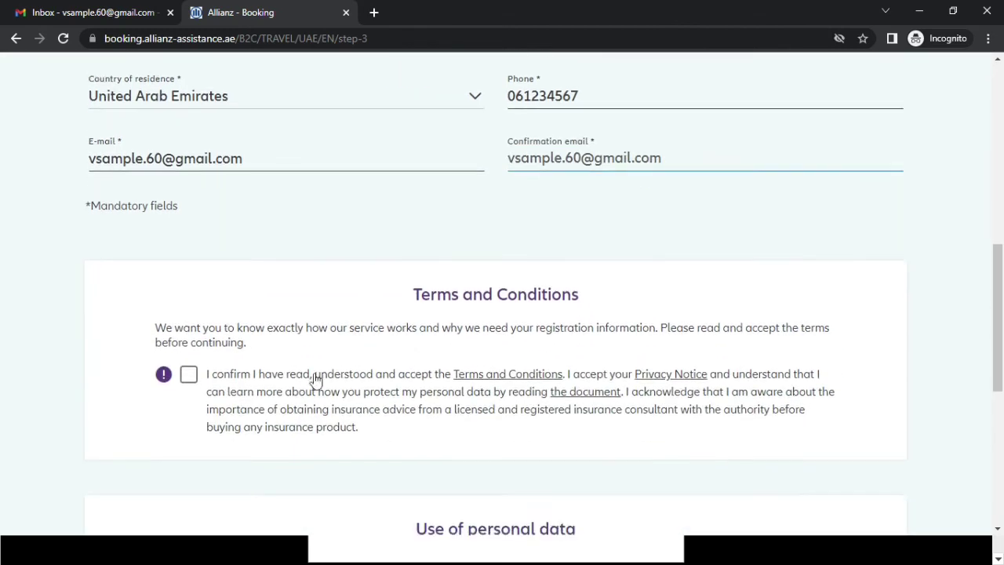
pyautogui.click(191, 378)
pyautogui.scroll(-4, 359, 347)
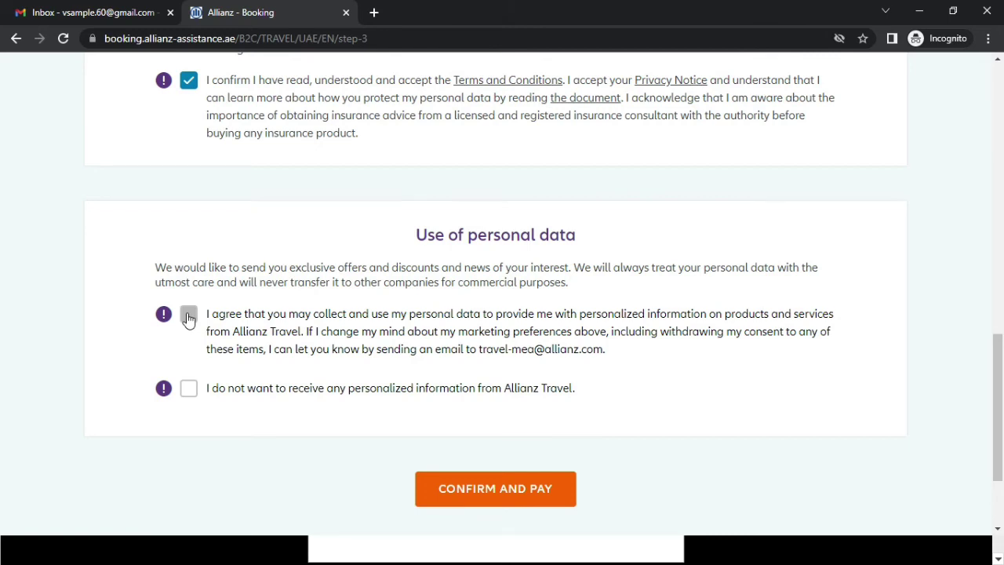
pyautogui.click(188, 317)
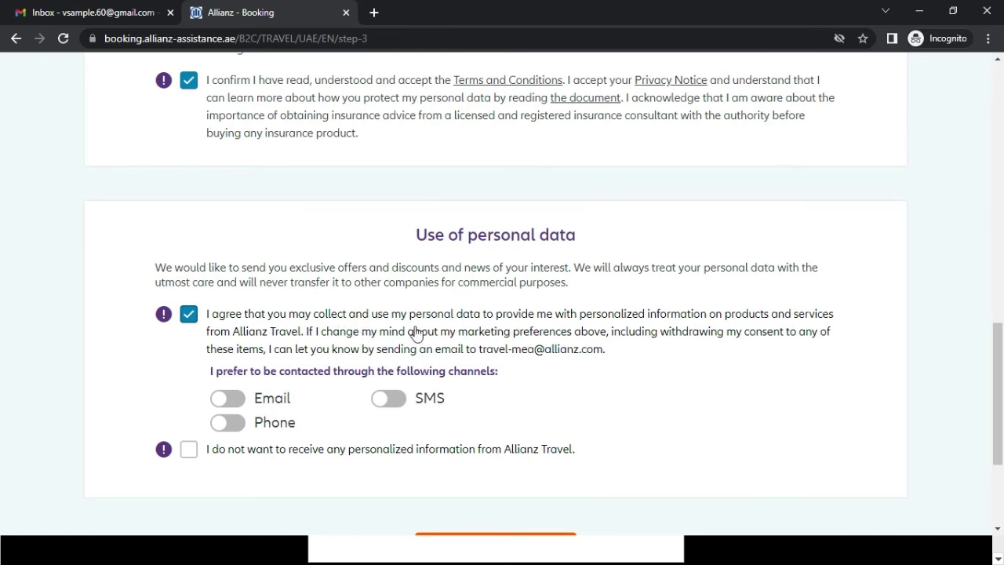
pyautogui.scroll(-1, 214, 310)
pyautogui.scroll(-1, 215, 311)
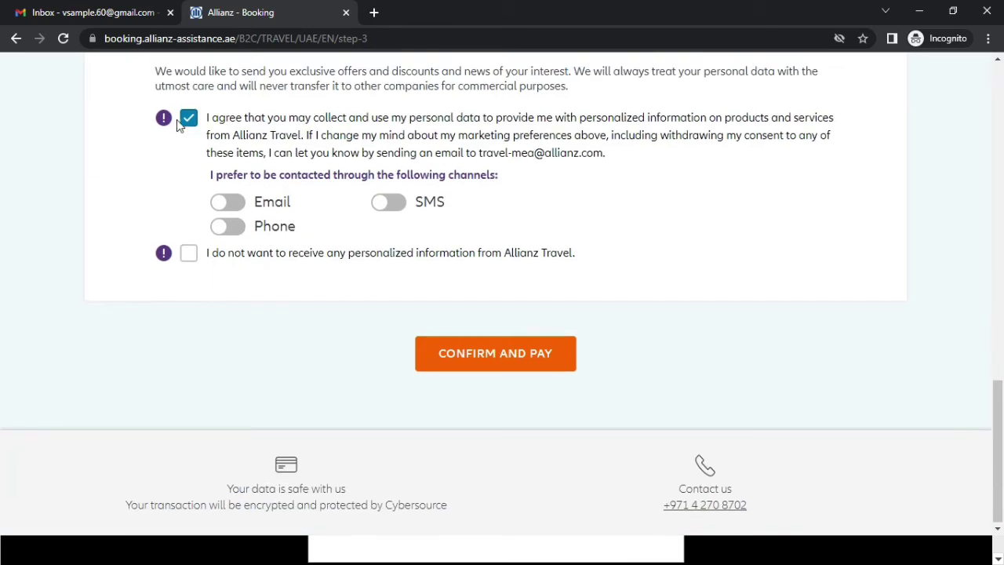
pyautogui.click(189, 253)
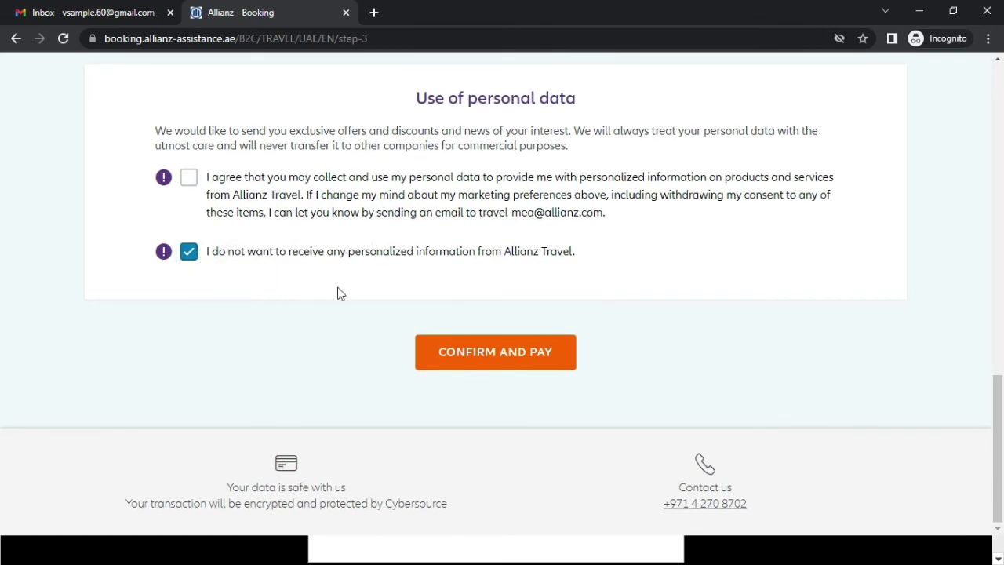
pyautogui.click(470, 353)
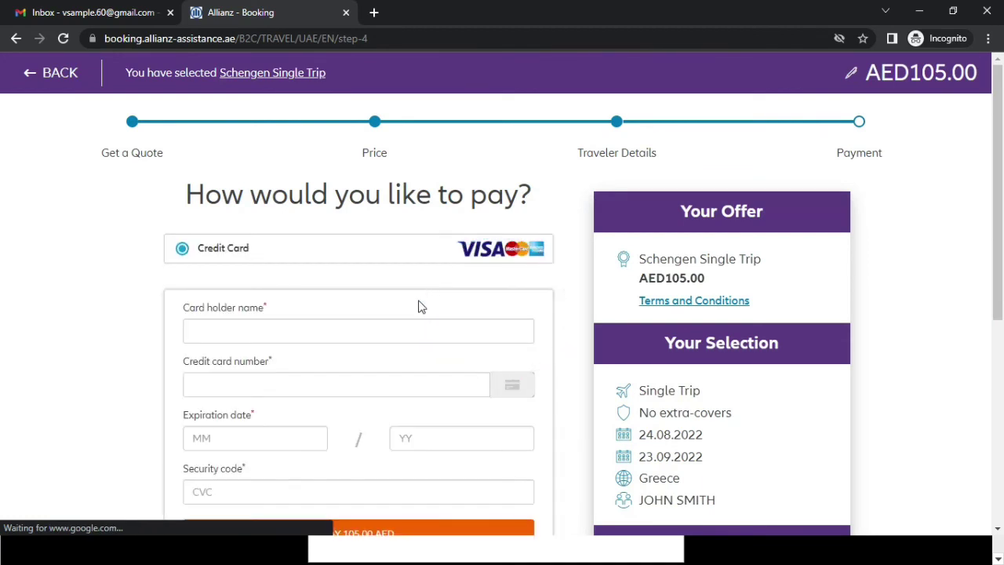
pyautogui.scroll(-1, 421, 306)
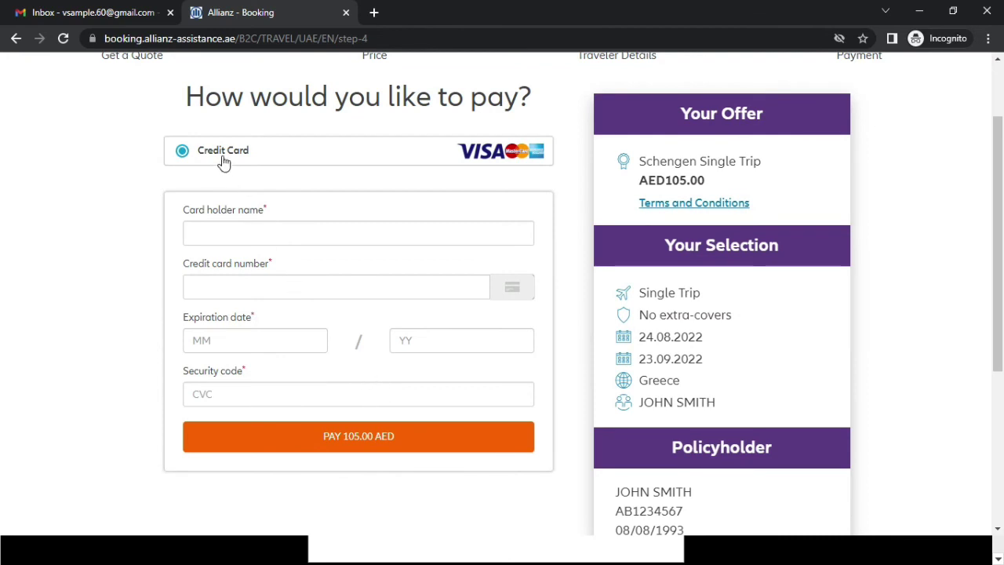
pyautogui.click(240, 285)
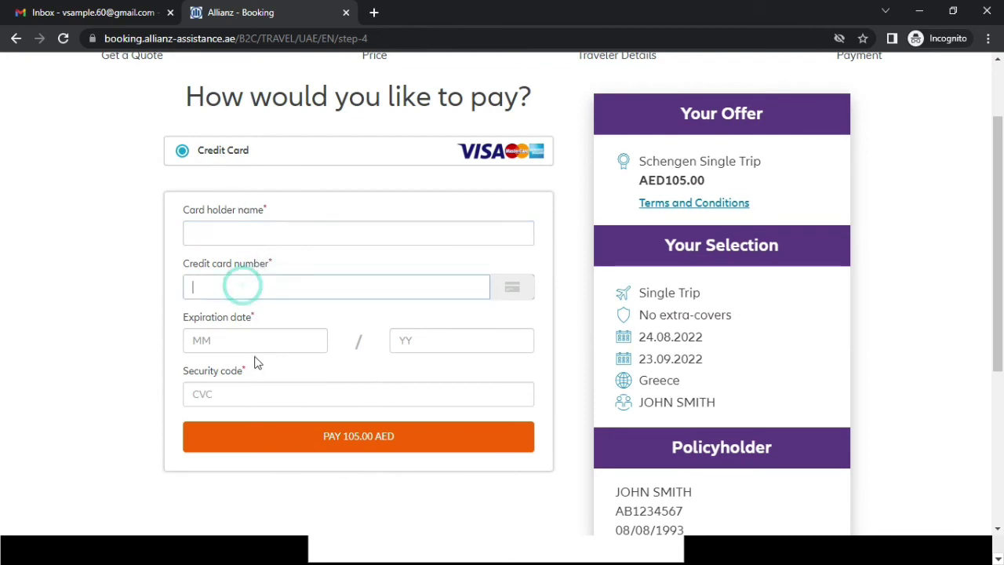
pyautogui.click(254, 340)
pyautogui.click(427, 343)
pyautogui.click(381, 392)
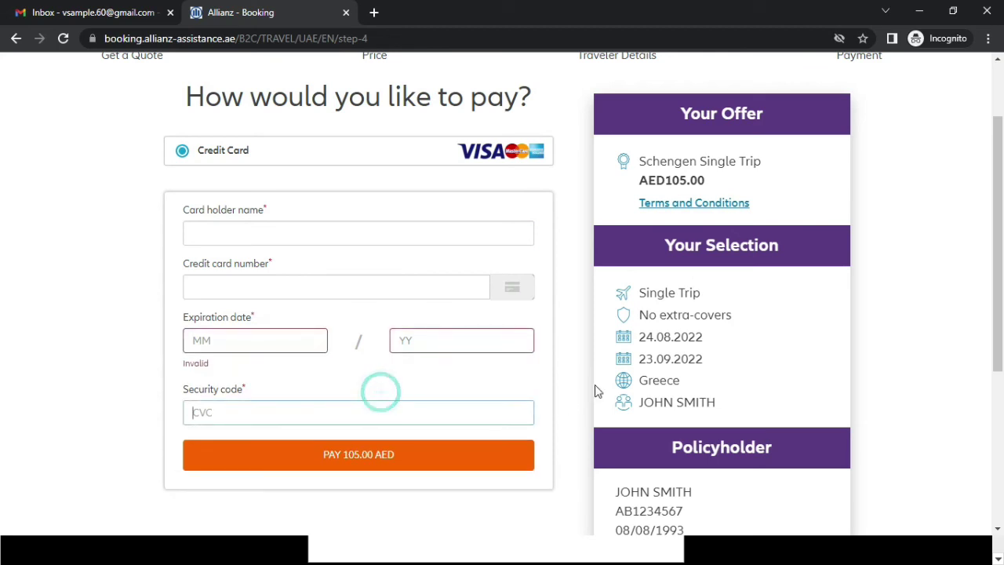
pyautogui.scroll(-3, 658, 218)
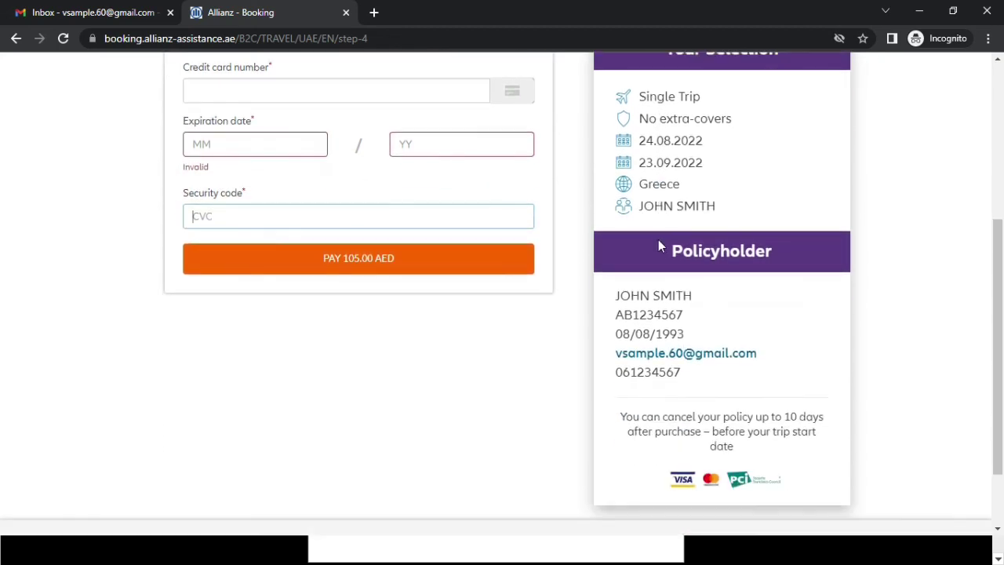
pyautogui.scroll(4, 656, 245)
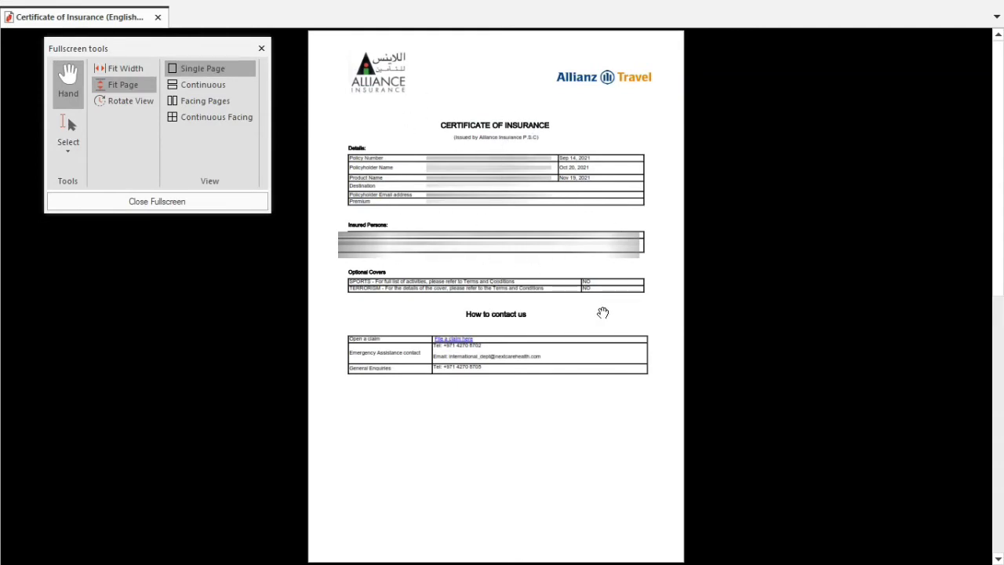
# - Hide the Fullscreen tools panel so the Certificate of Insurance page shows unobstructed
pyautogui.scroll(-1, 625, 345)
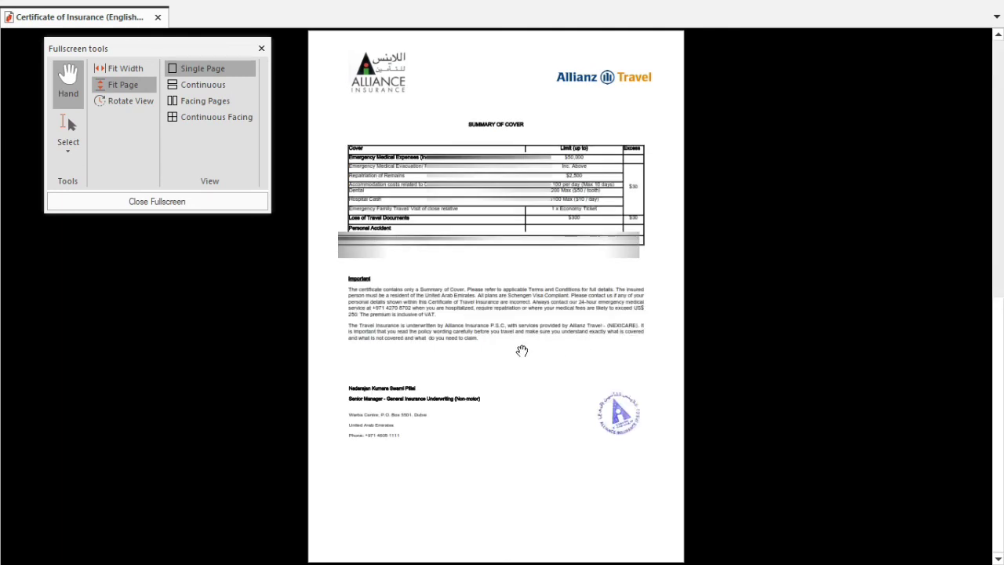
pyautogui.click(262, 48)
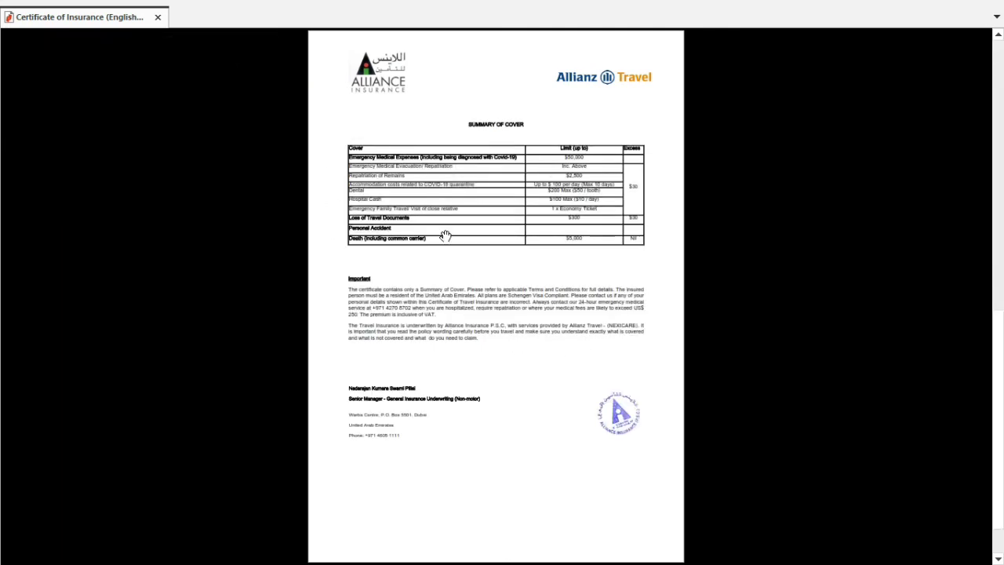
pyautogui.scroll(2, 445, 236)
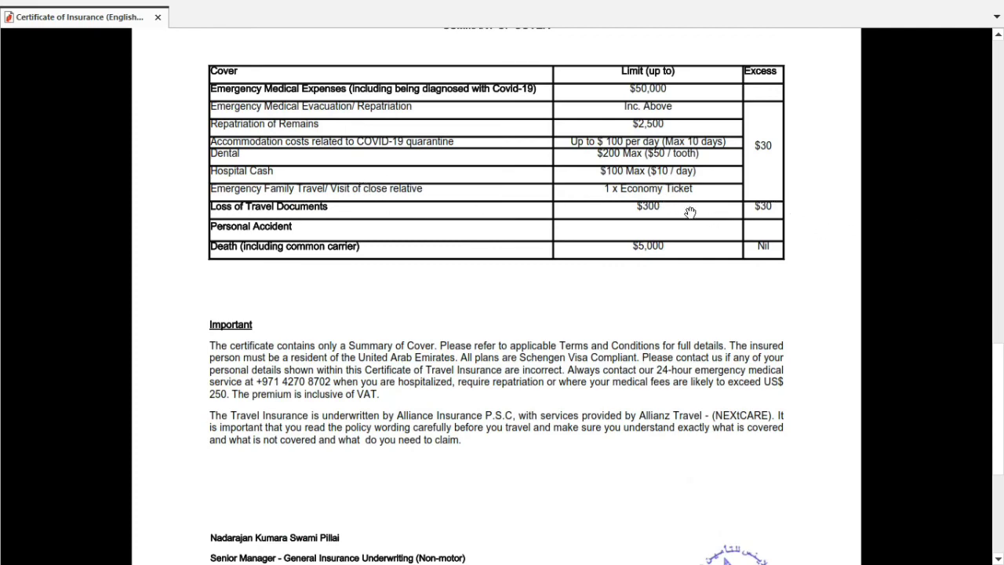
# - Read the Summary of Cover page ($50,000 emergency medical, $30 excess), zooming, then return to page 1
pyautogui.scroll(1, 690, 212)
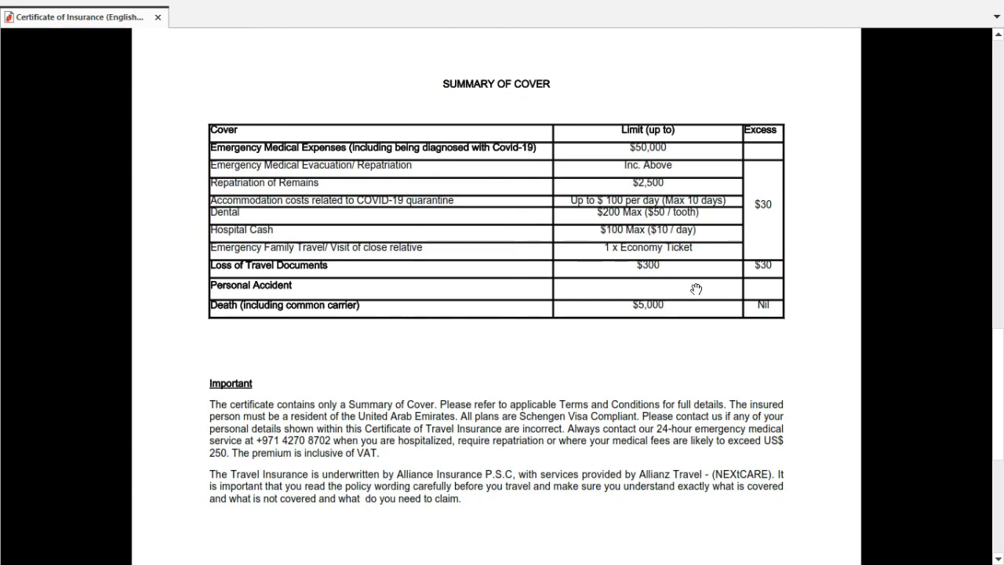
pyautogui.scroll(-5, 663, 287)
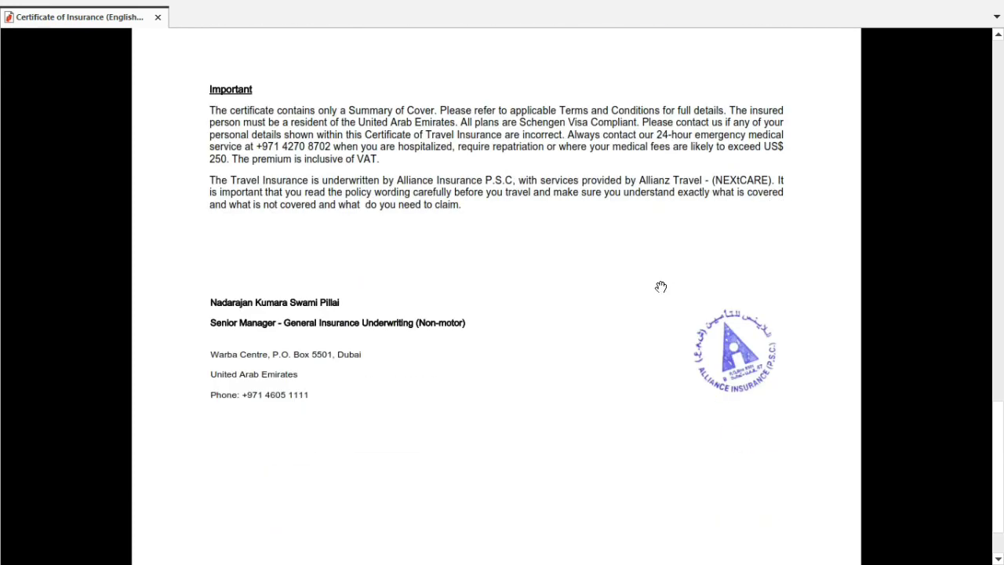
pyautogui.scroll(5, 461, 355)
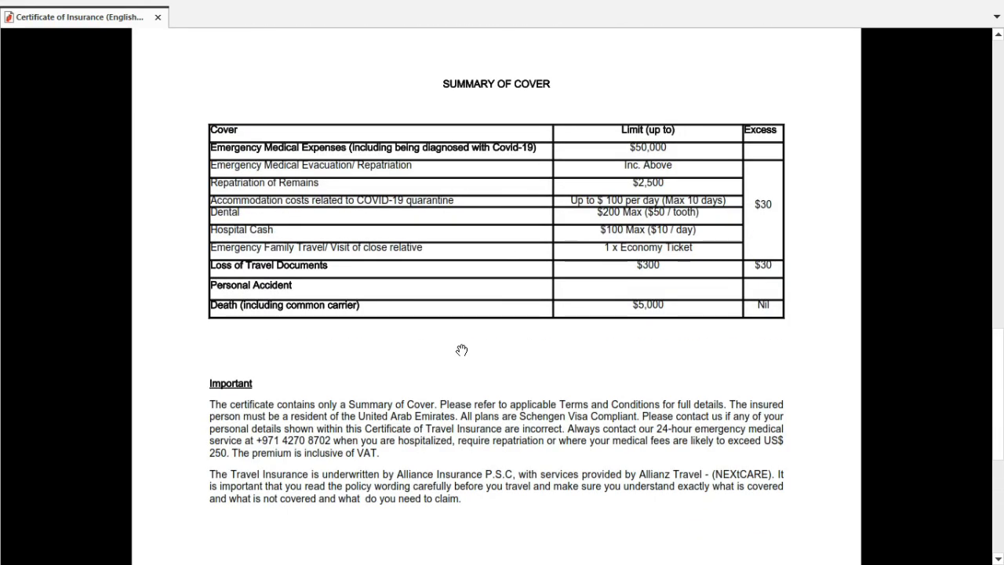
pyautogui.scroll(-3, 461, 350)
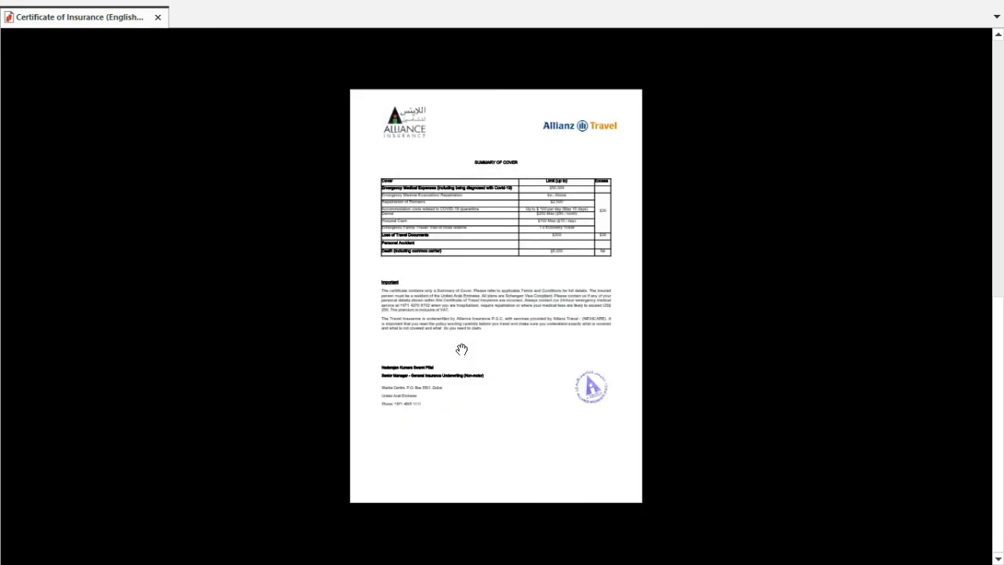
pyautogui.scroll(1, 461, 350)
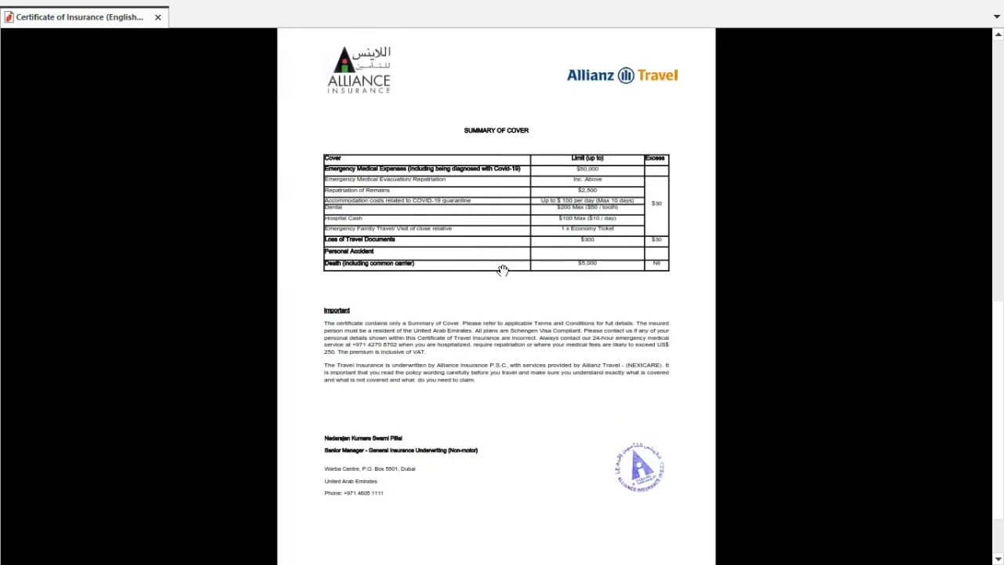
pyautogui.scroll(1, 502, 273)
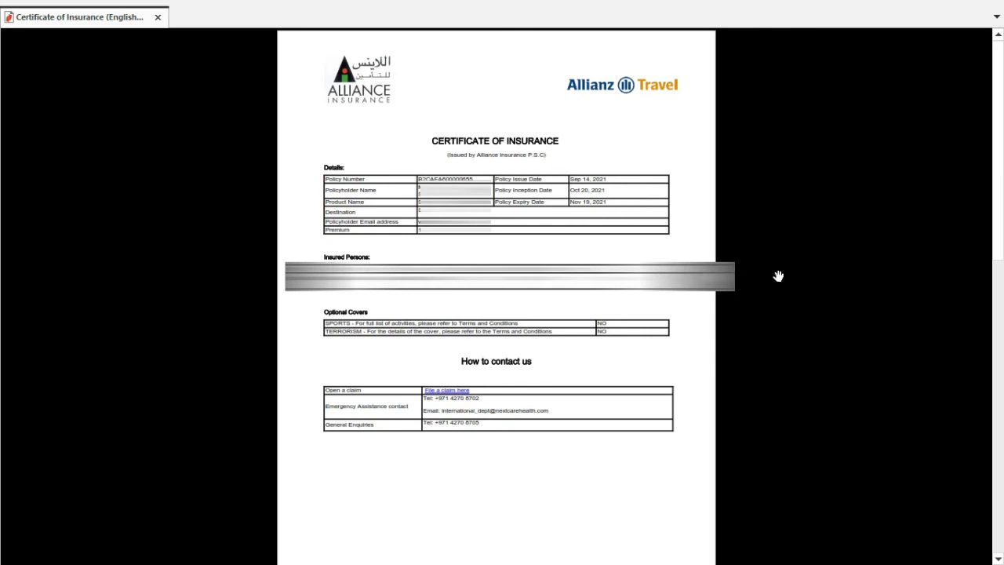